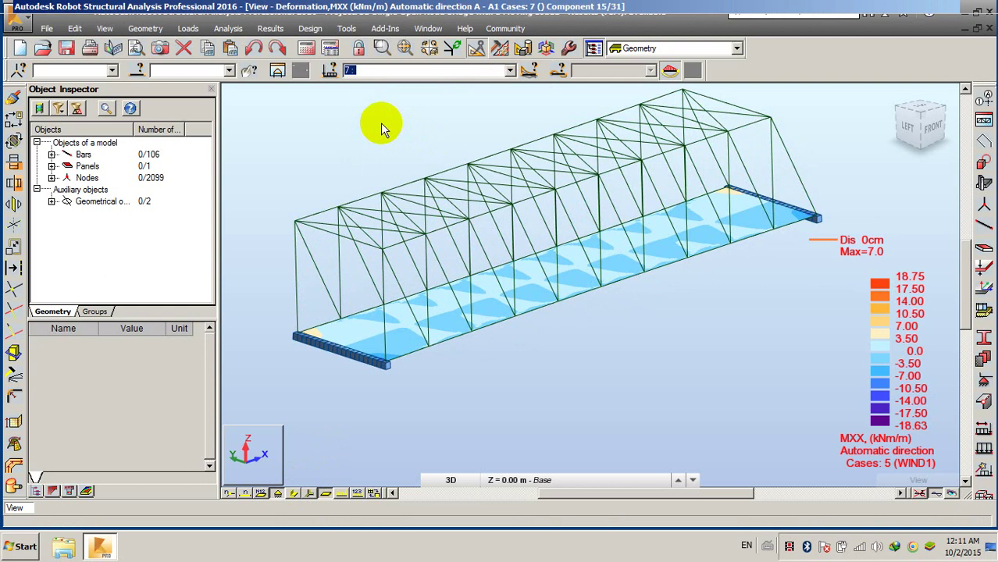
- Hide the deformation and MXX maps on the bridge model and display the section shapes of its bars
mouse_move(405, 123)
middle_mouse_down()
mouse_move(428, 125)
mouse_move(413, 123)
middle_mouse_up()
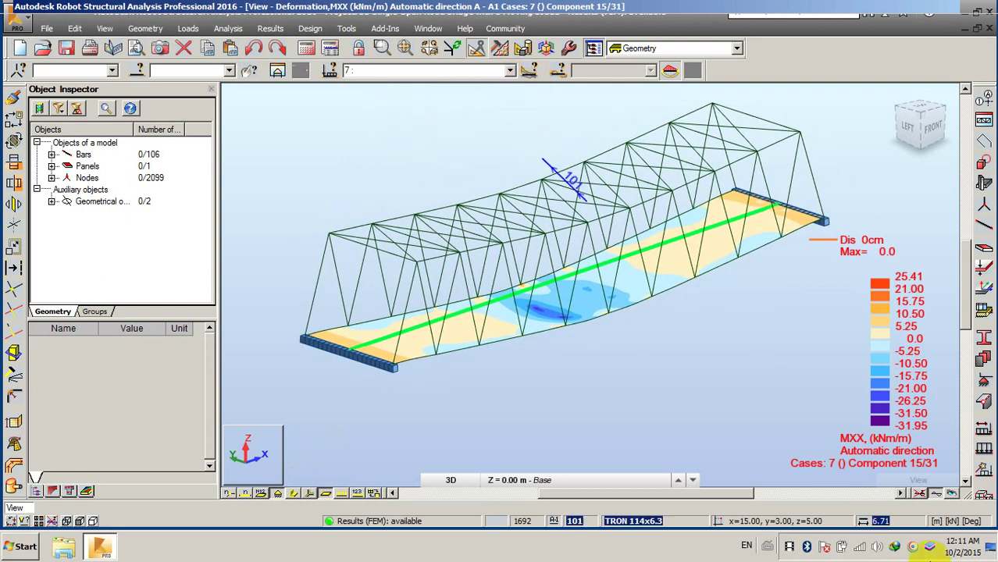
left_click(921, 493)
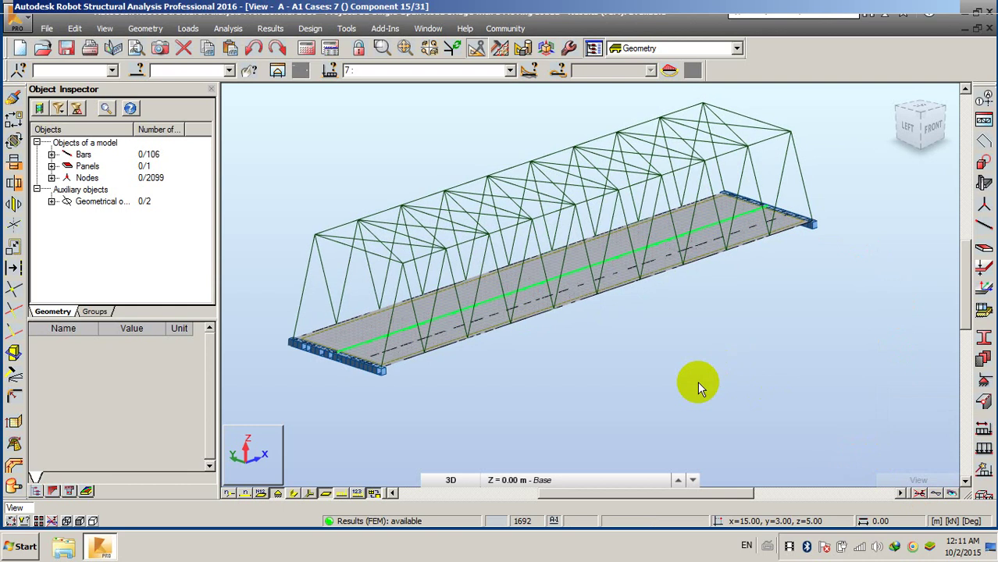
left_click(295, 492)
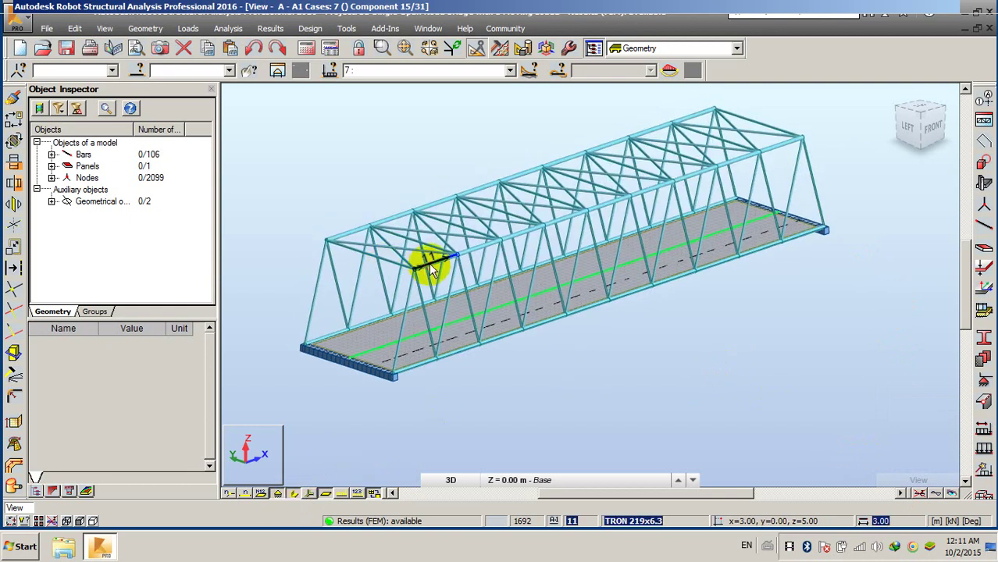
left_click(431, 265)
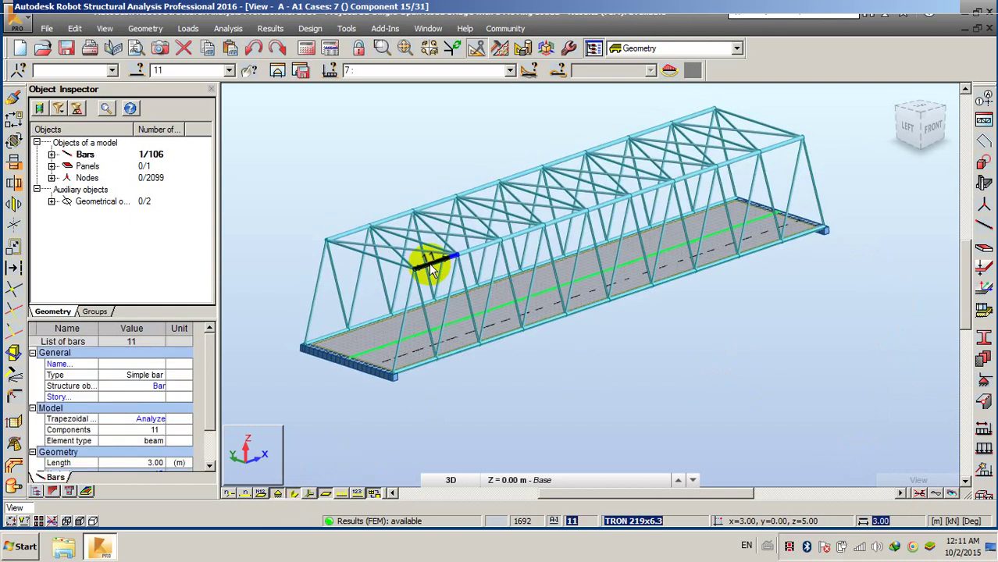
- Switch the workspace layout to Steel/Aluminum Design
left_click(736, 48)
left_click(660, 157)
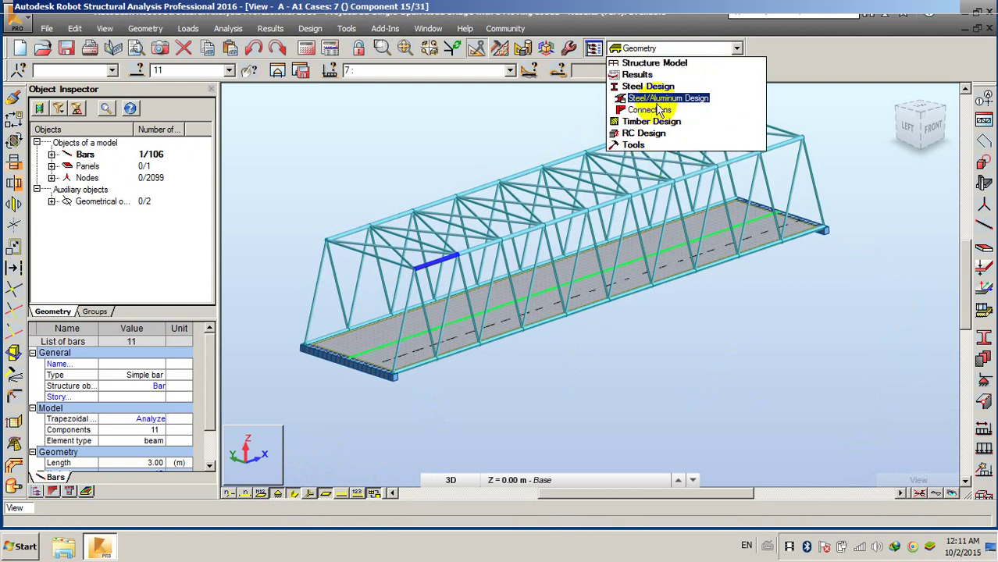
left_click(654, 99)
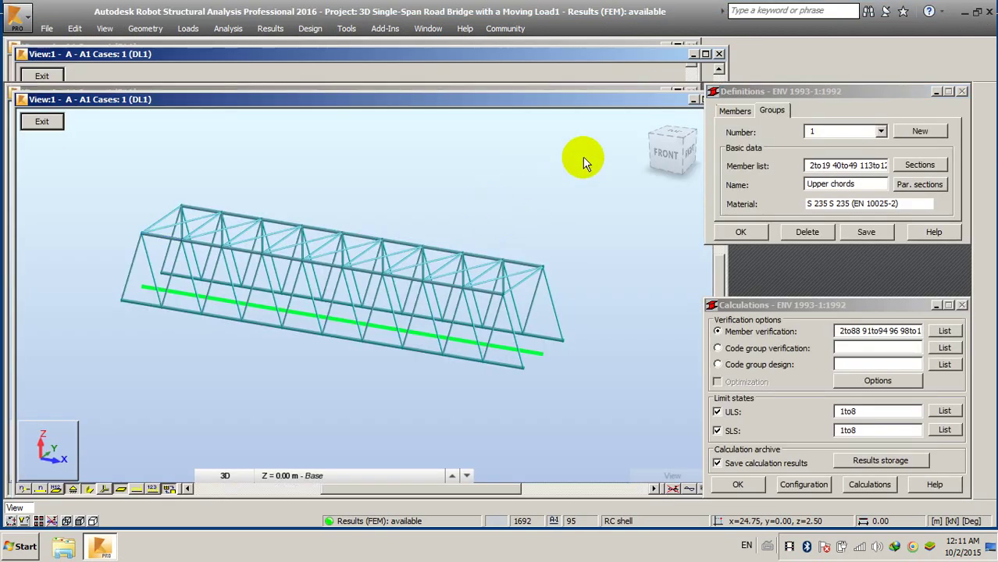
- Set the active load case of the design view to 1: DL1
right_click(551, 229)
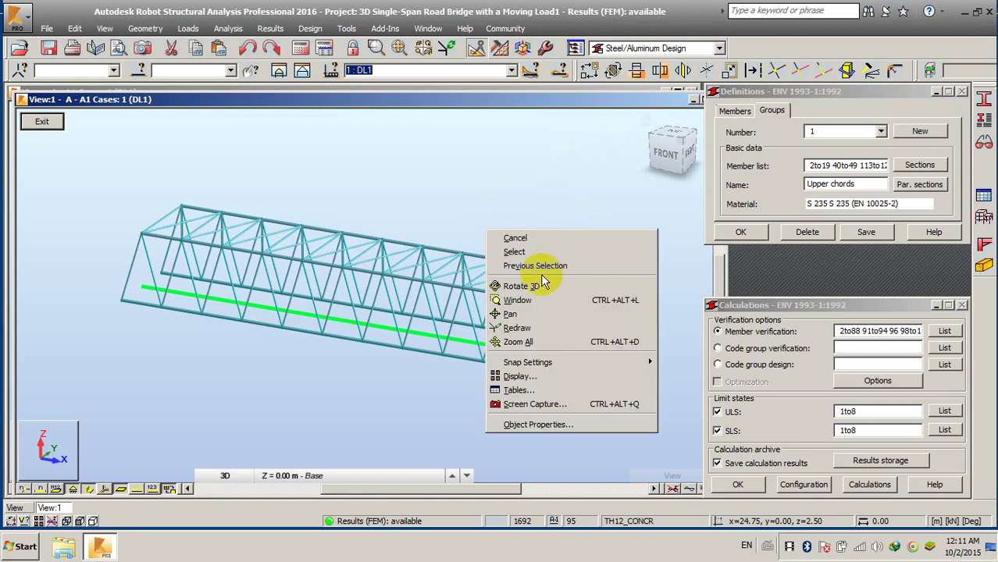
left_click(540, 285)
left_click_drag(375, 281, 414, 282)
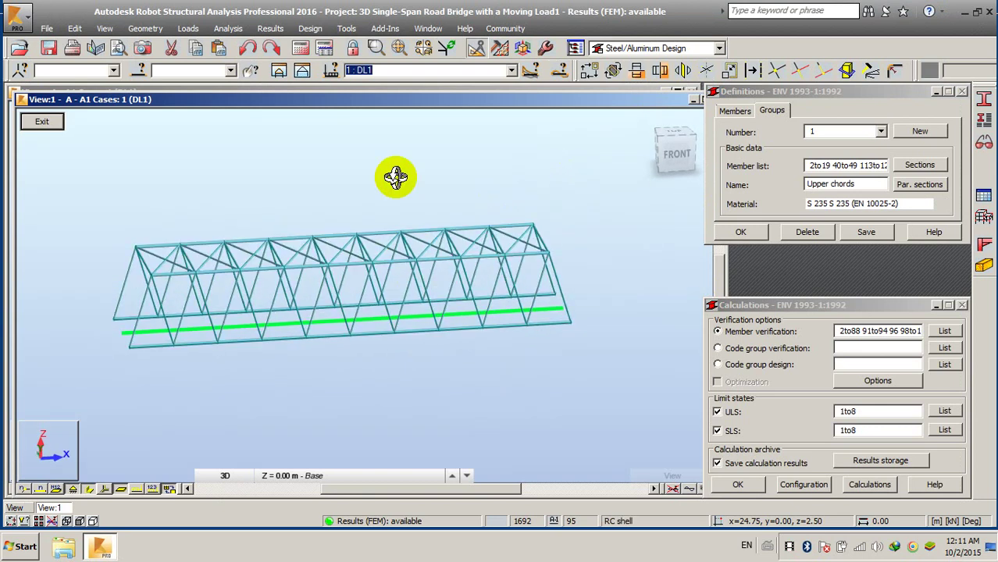
right_click(396, 140)
left_click(397, 146)
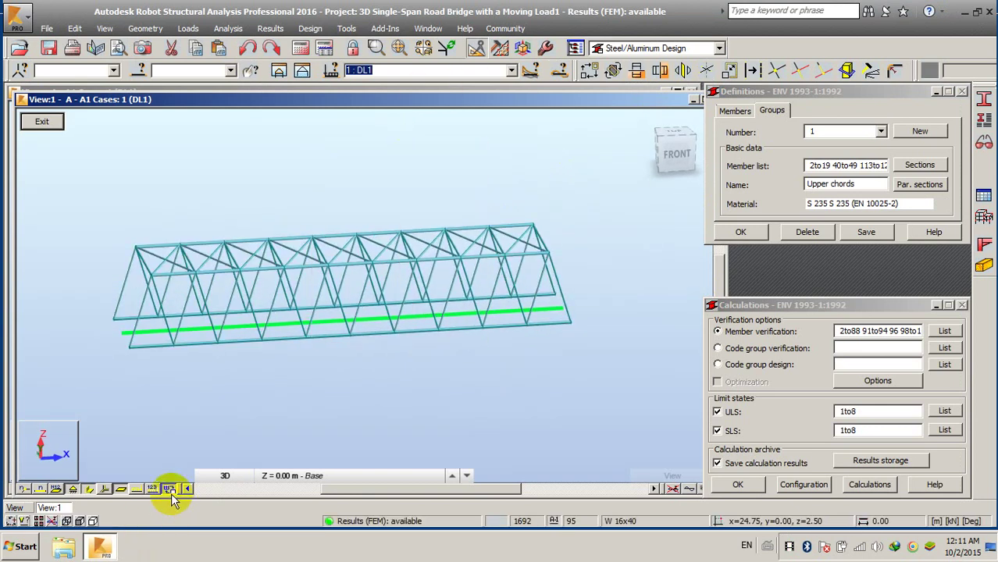
left_click(513, 69)
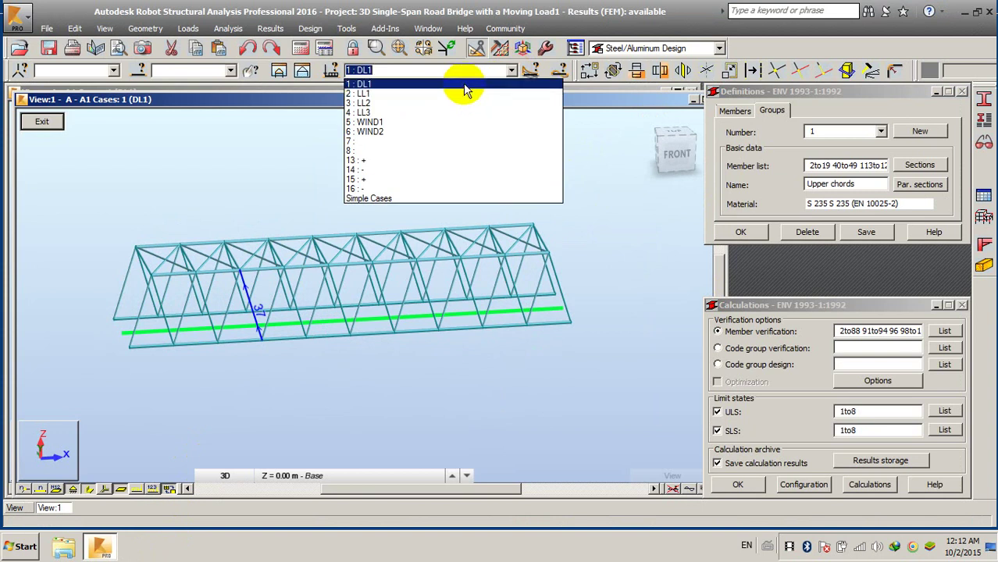
left_click(464, 83)
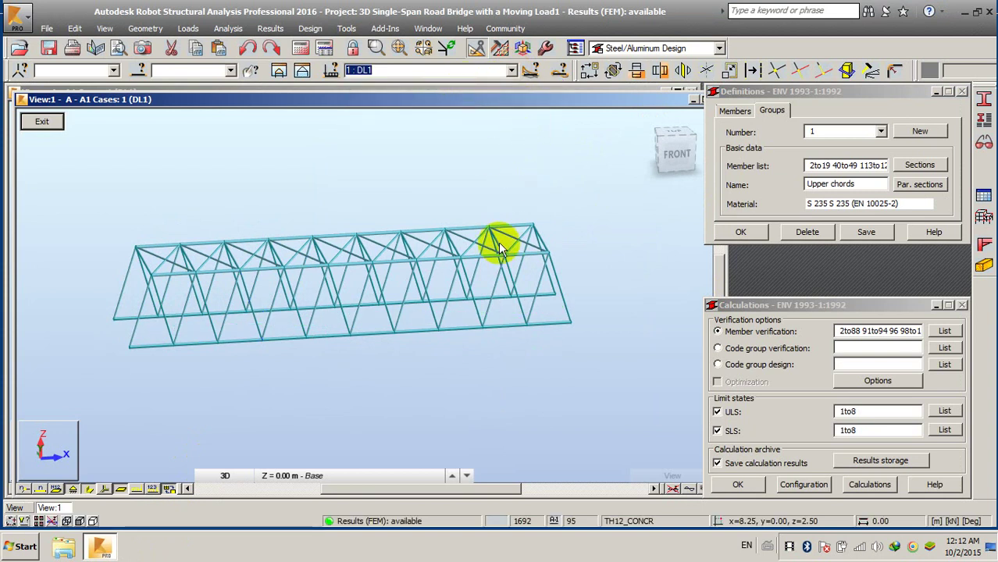
- Turn the bridge truss to its front elevation in the design view
right_click(427, 389)
left_click(395, 243)
left_click_drag(313, 290, 331, 260)
left_click(683, 147)
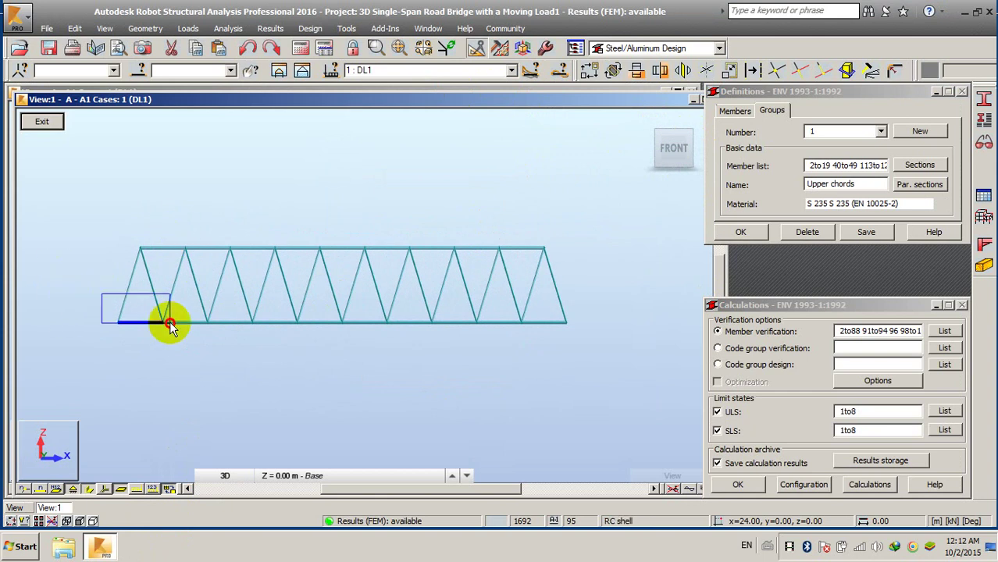
left_click_drag(170, 322, 95, 300)
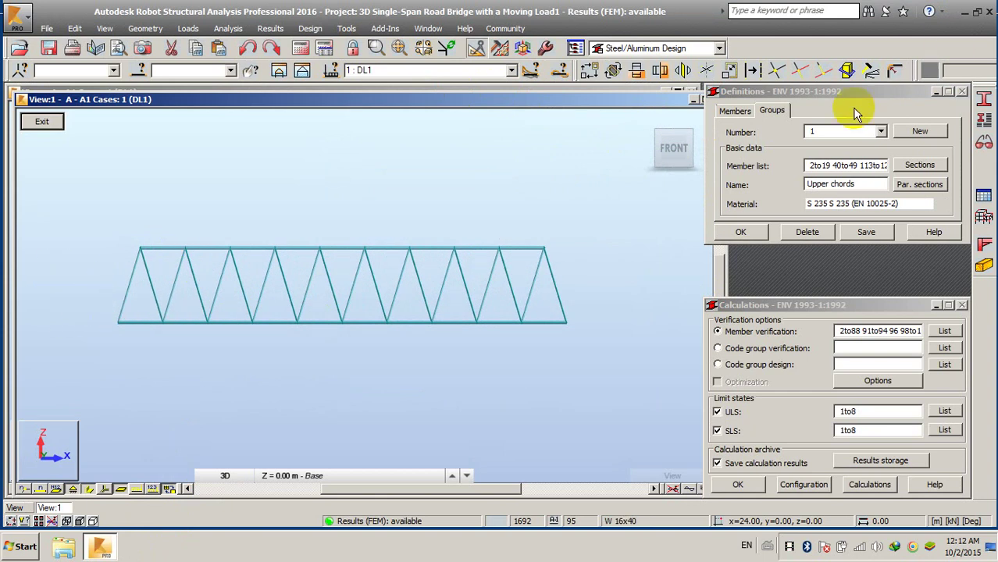
- Create a new steel member type named Chords
left_click(983, 121)
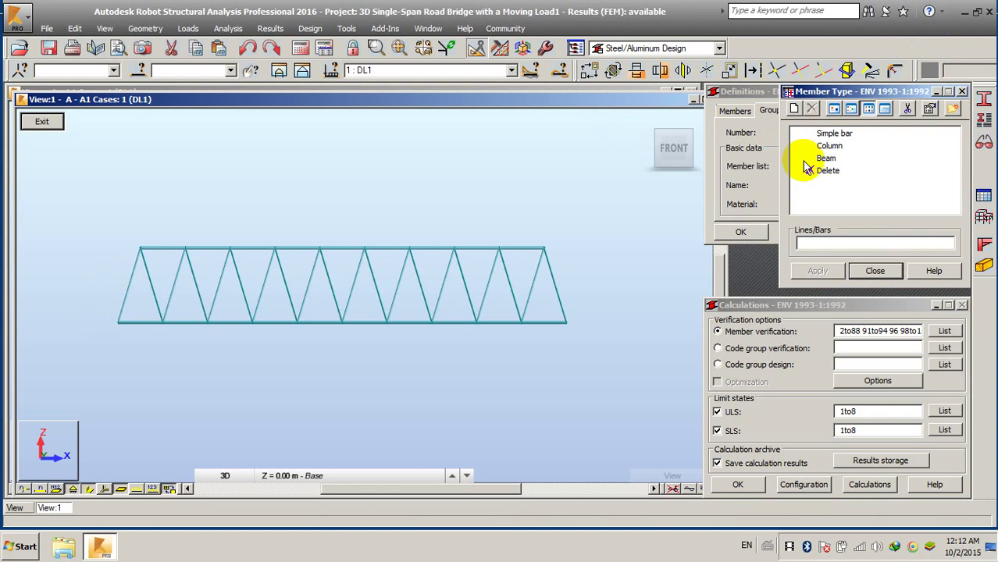
left_click(794, 110)
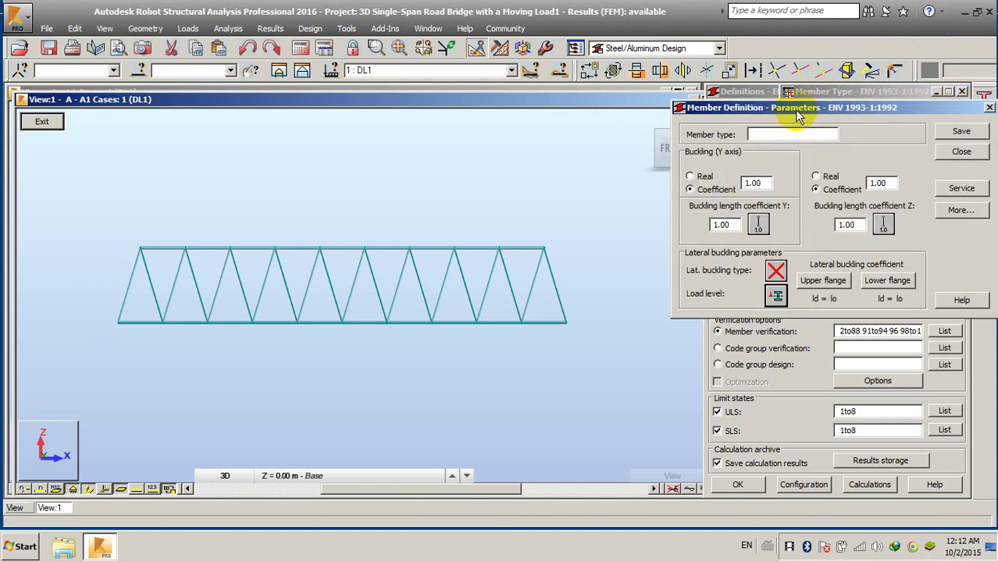
left_click(776, 134)
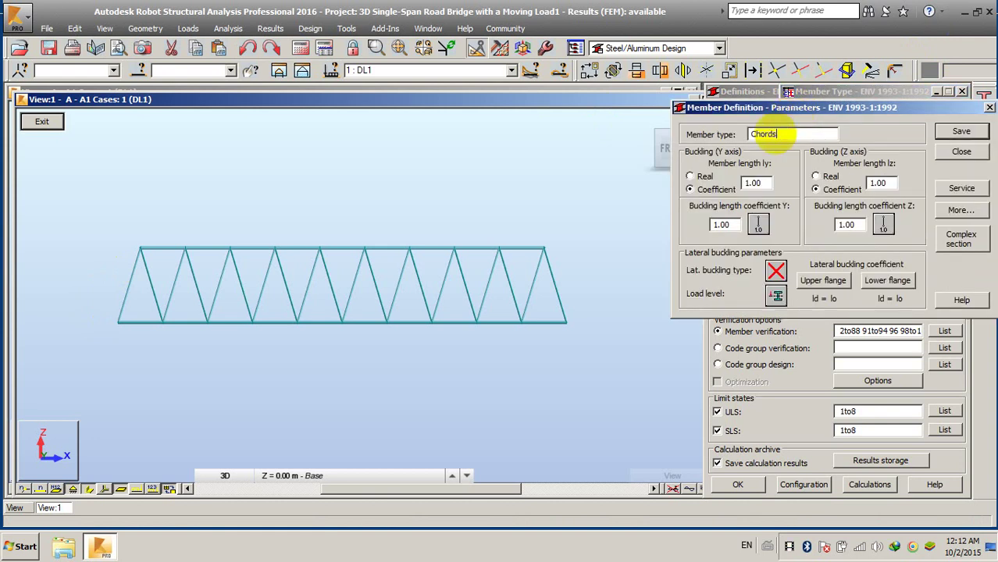
- Set the Chords buckling length coefficients for both the Y and Z axes to 0.90 using the truss chord buckling diagram
left_click(759, 224)
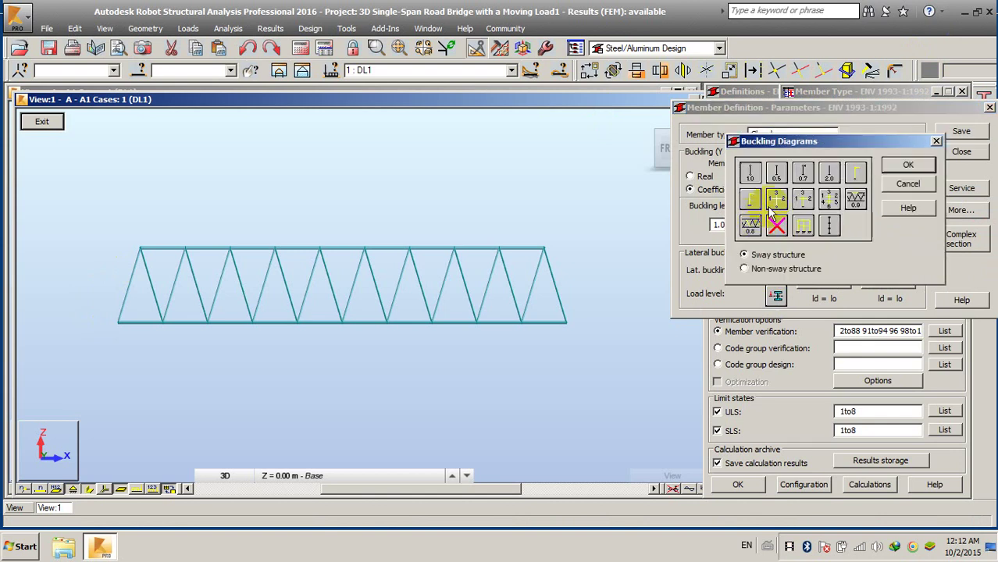
left_click(899, 167)
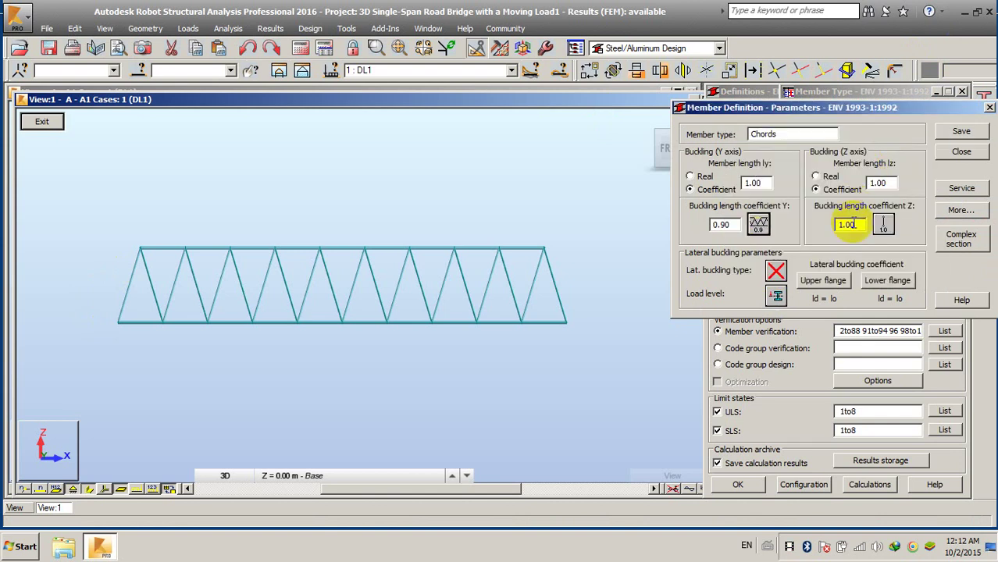
left_click(878, 224)
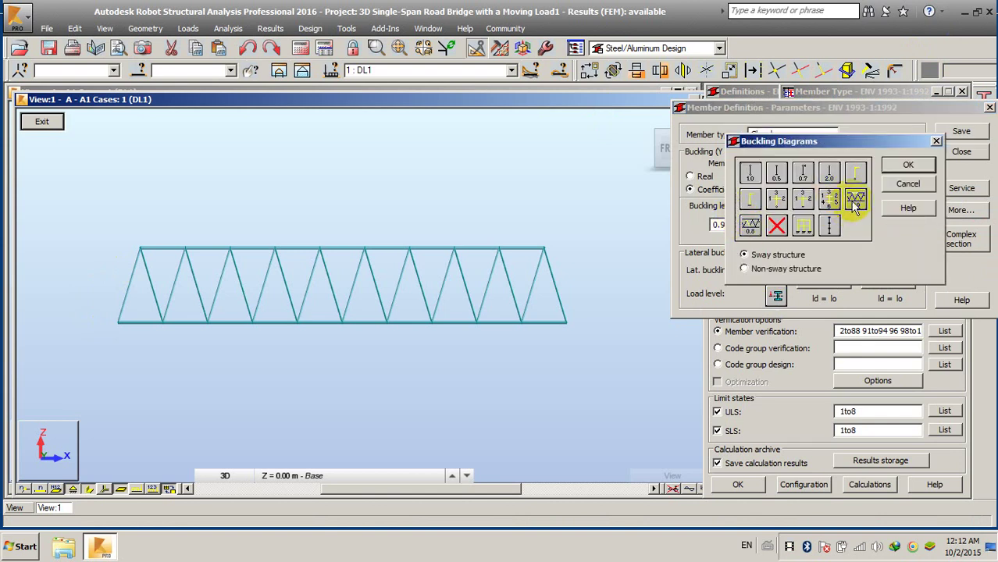
left_click(855, 201)
left_click(909, 165)
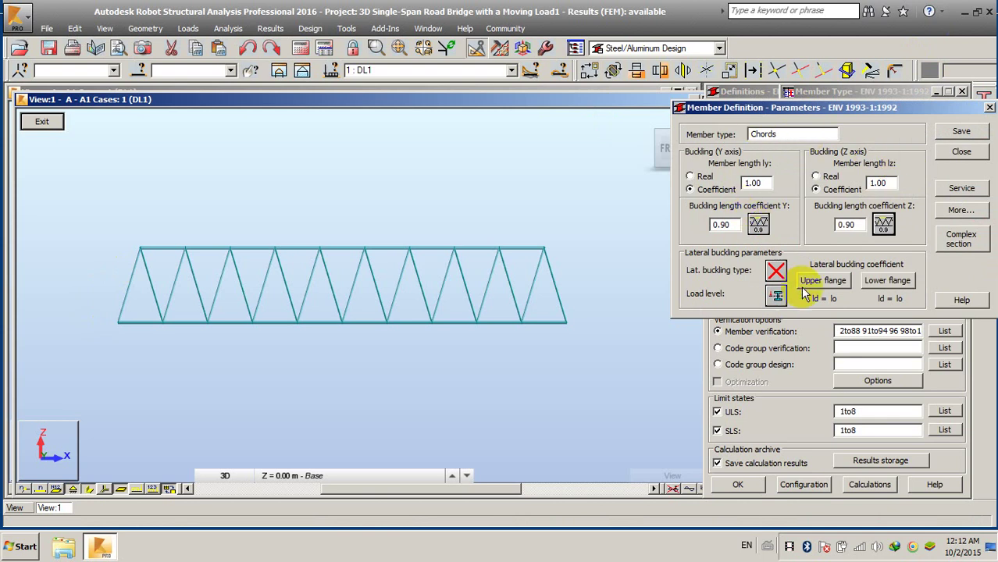
left_click_drag(830, 115, 699, 141)
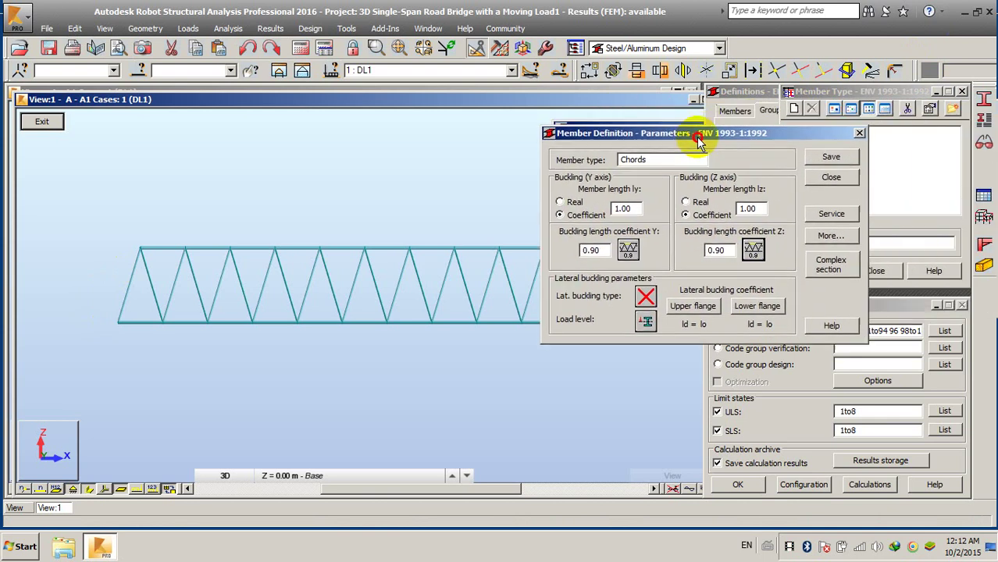
- Open the steel/aluminum code list configuration from the design codes in the job preferences
left_click(349, 29)
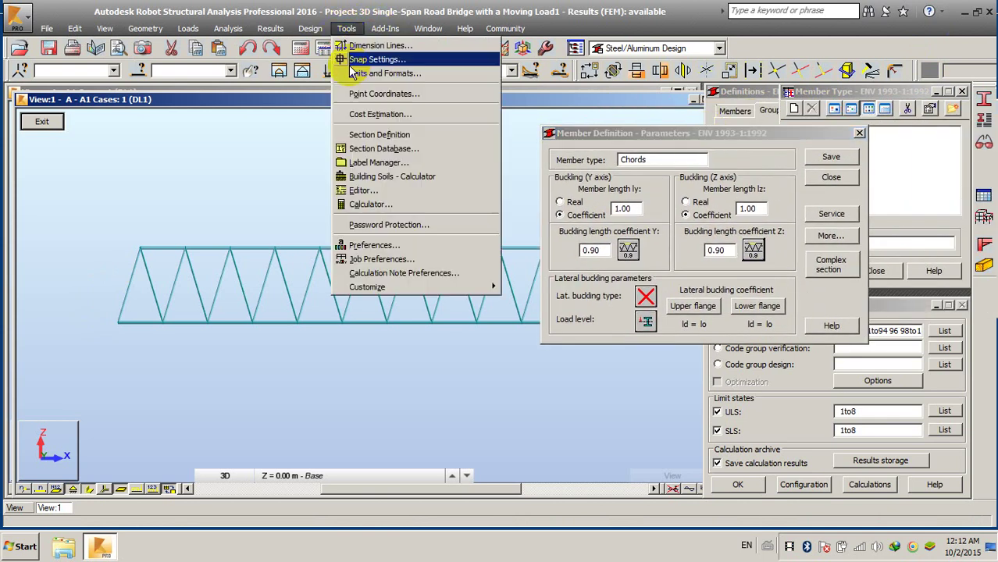
left_click(399, 259)
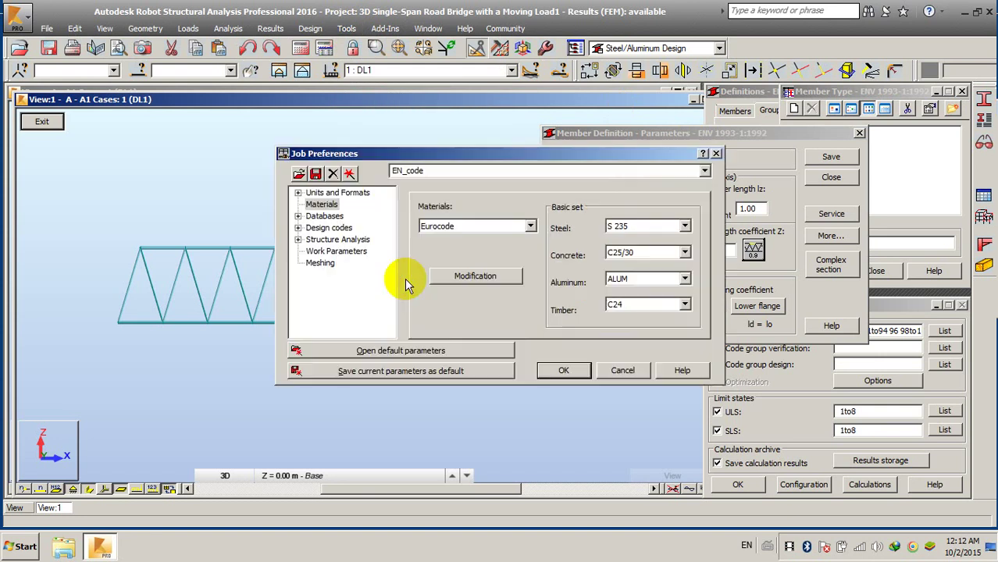
left_click(297, 228)
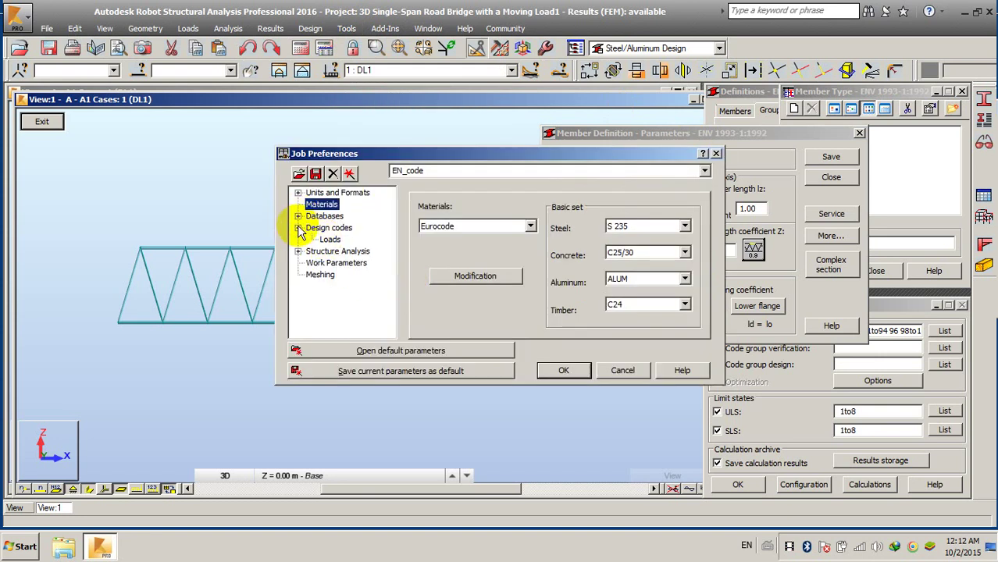
left_click(299, 229)
left_click(298, 217)
left_click(325, 228)
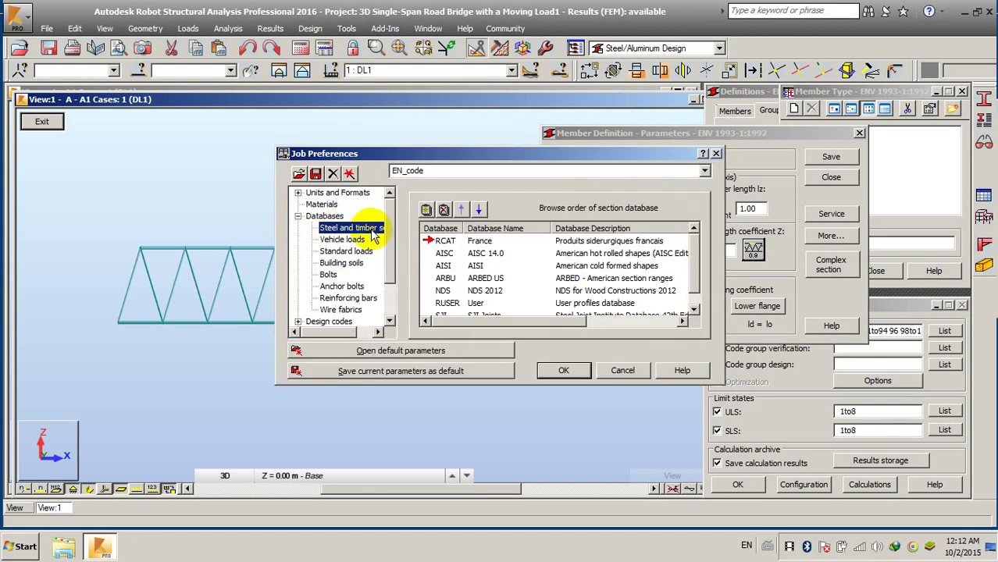
left_click(298, 216)
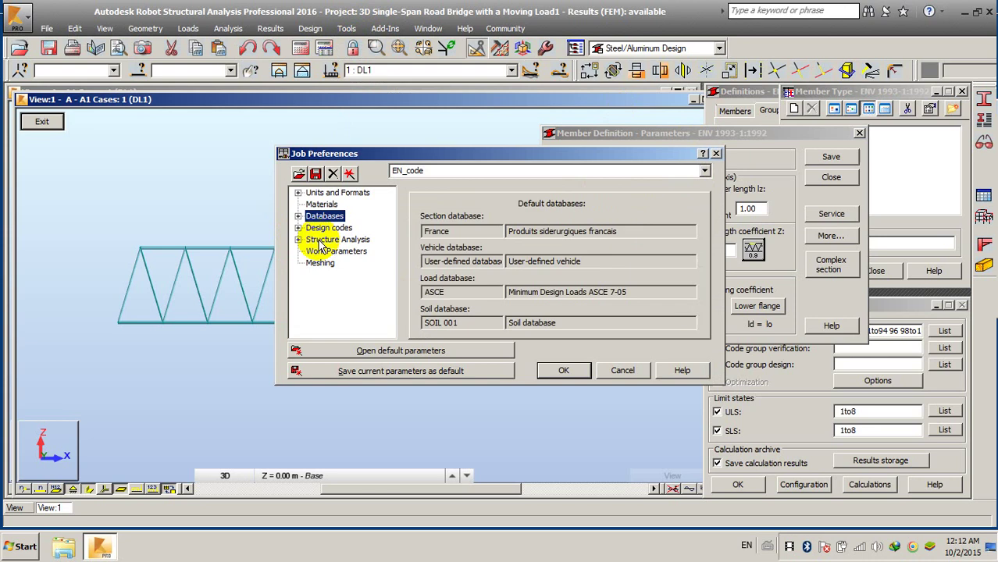
left_click(298, 227)
left_click(329, 228)
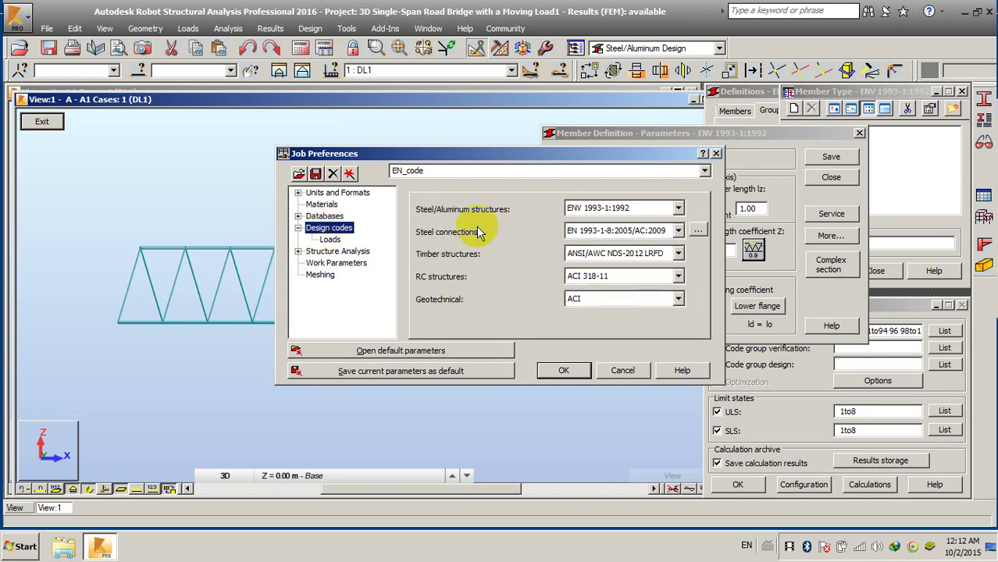
left_click(677, 209)
left_click(597, 240)
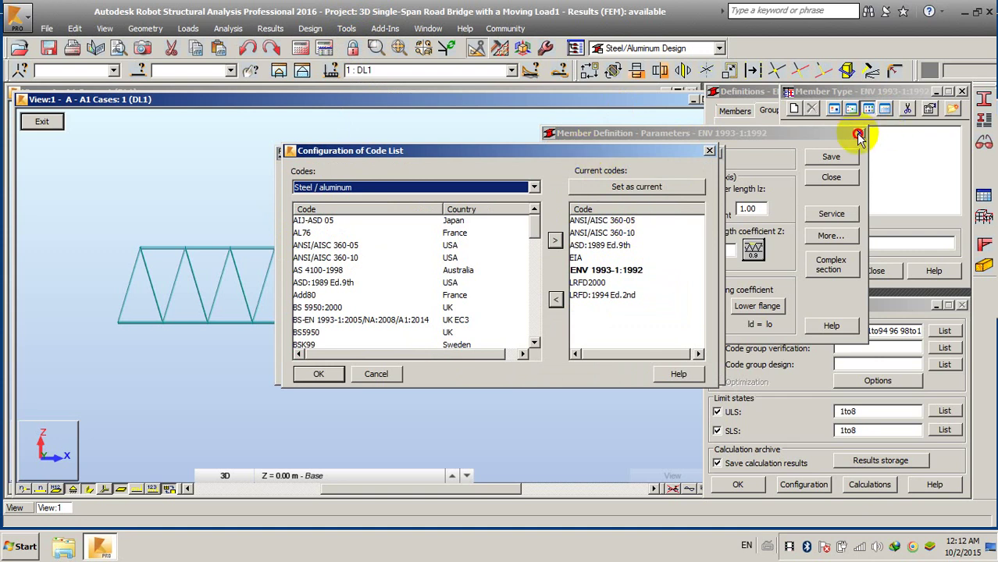
- Make EN 1993-1:2005/A1:2014 the current steel/aluminum design code and convert the existing member parameters to it
left_click_drag(581, 151, 445, 112)
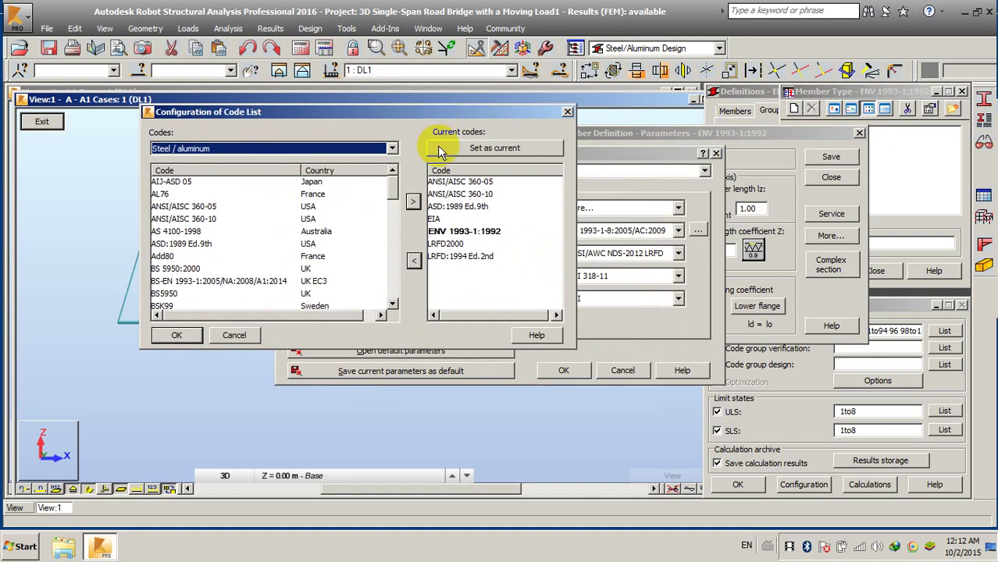
left_click(205, 257)
scroll(205, 258, "down", 6)
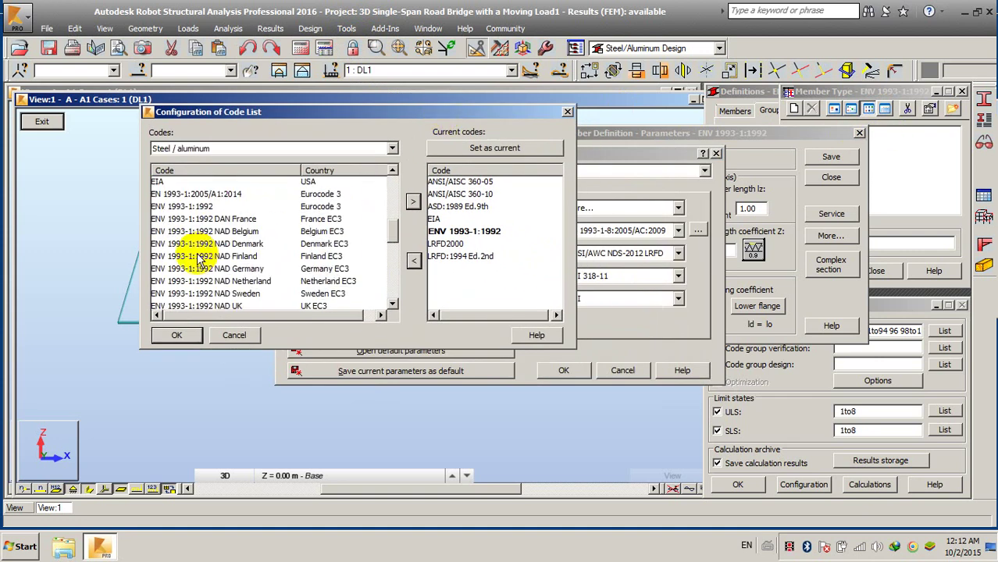
left_click(208, 220)
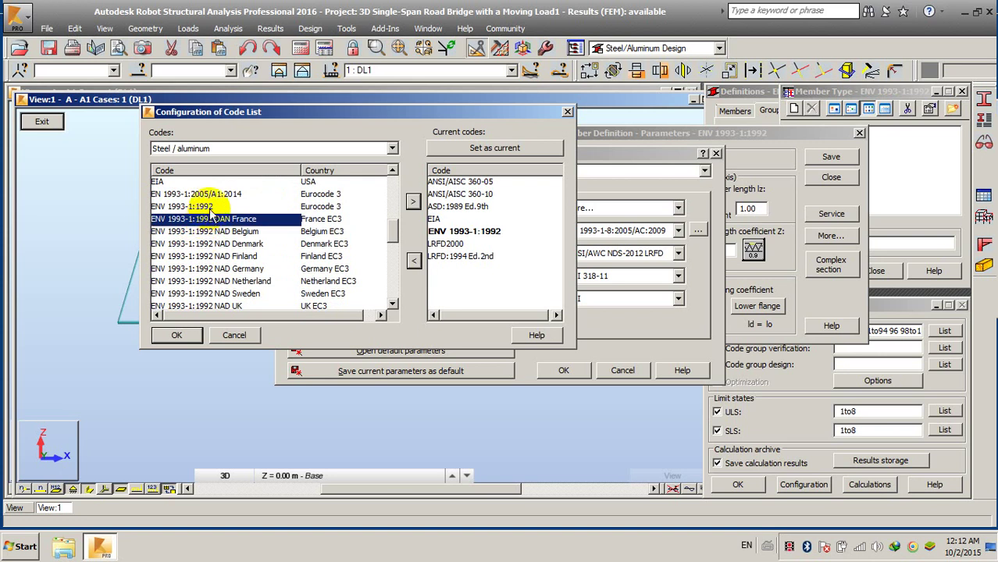
left_click(209, 207)
left_click(234, 194)
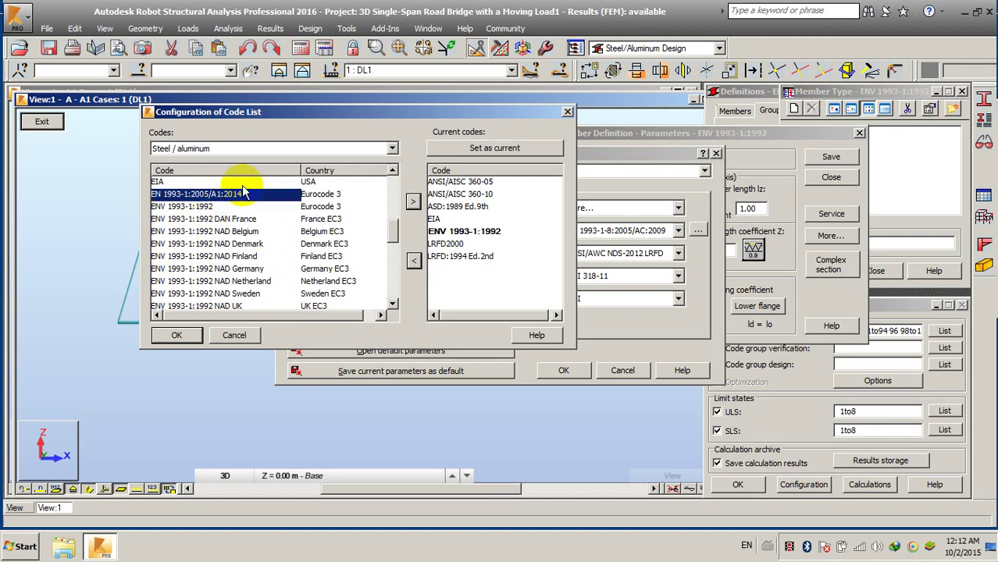
left_click(412, 201)
left_click(499, 148)
left_click(178, 335)
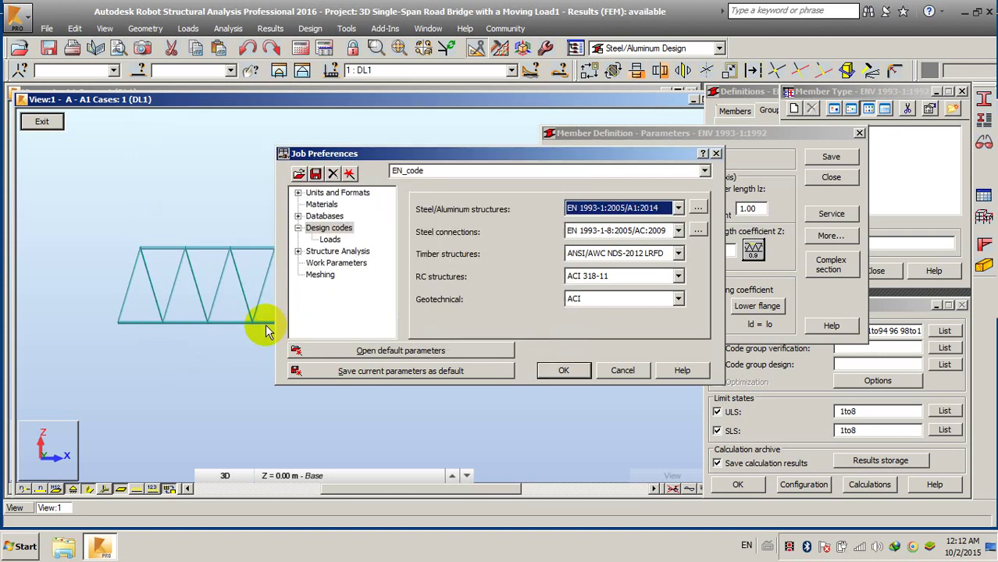
left_click(564, 372)
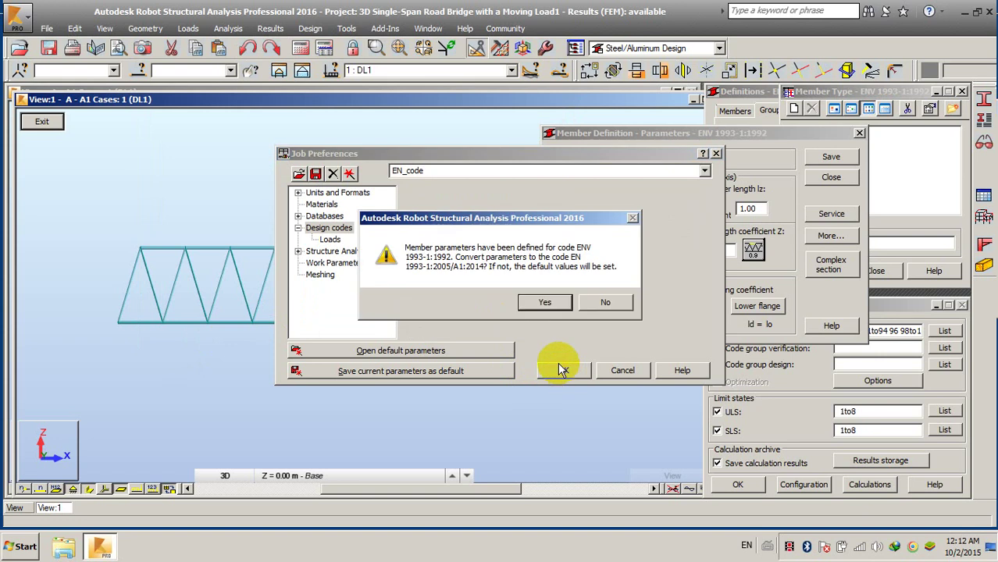
left_click(531, 302)
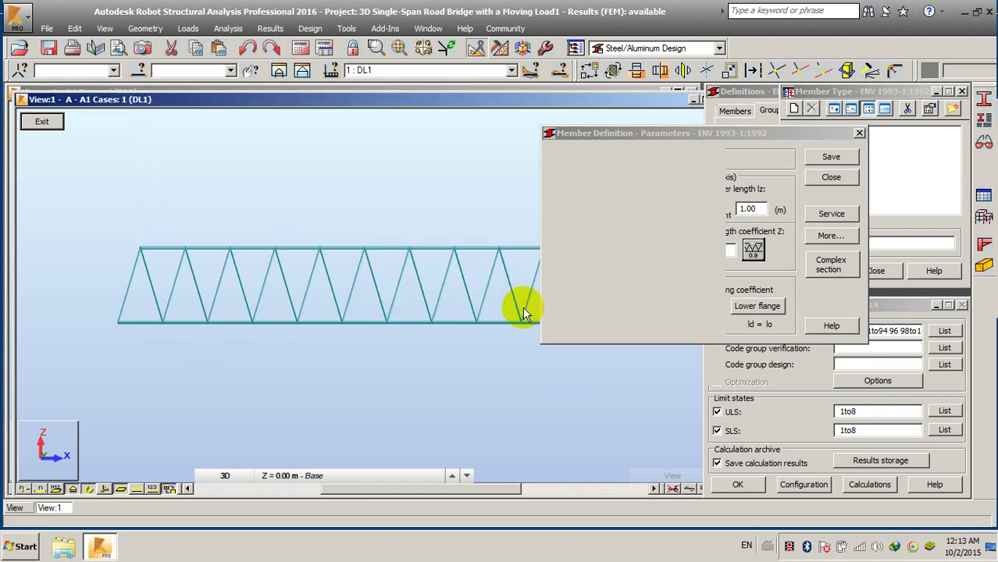
left_click(860, 134)
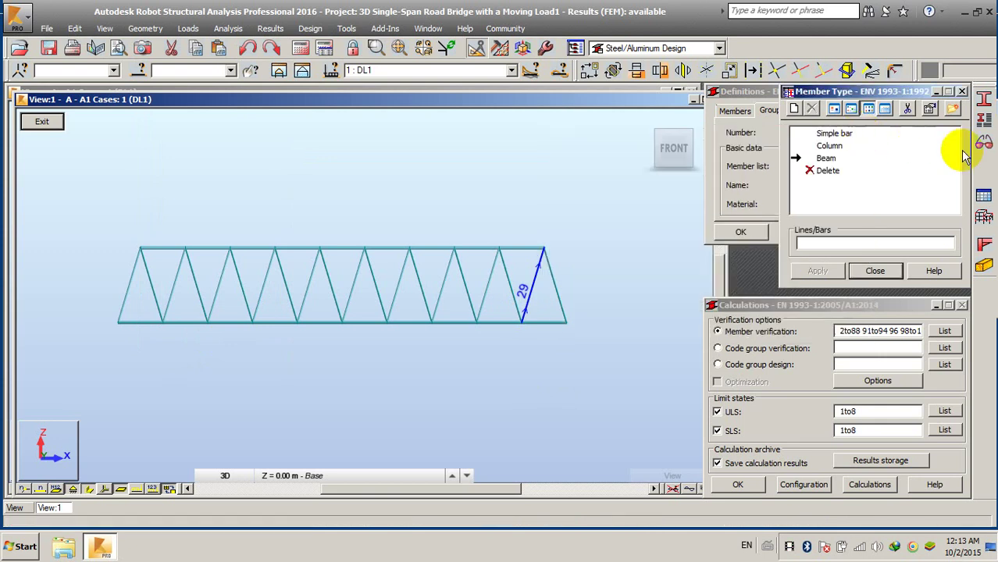
left_click(794, 111)
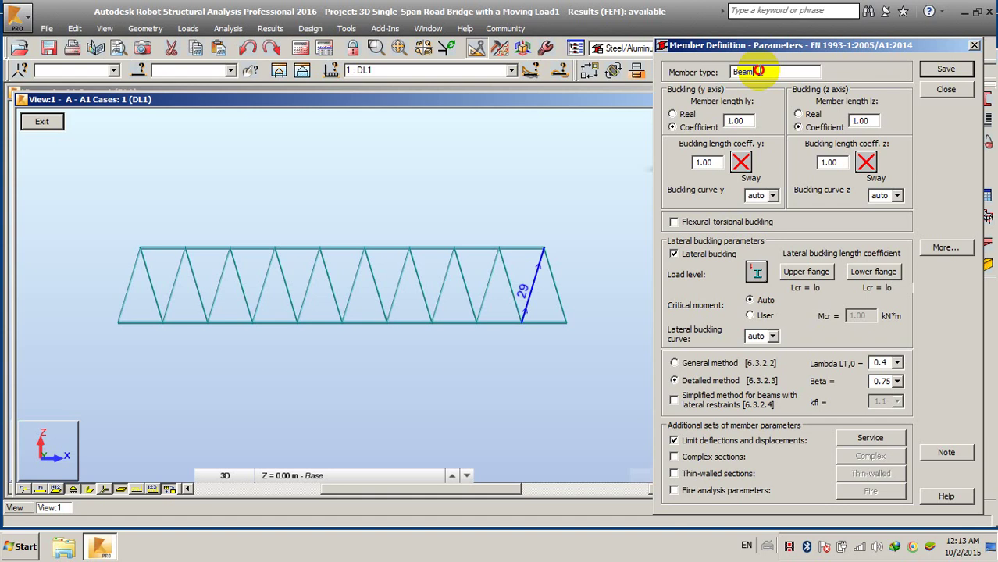
left_click(759, 71)
left_click(974, 47)
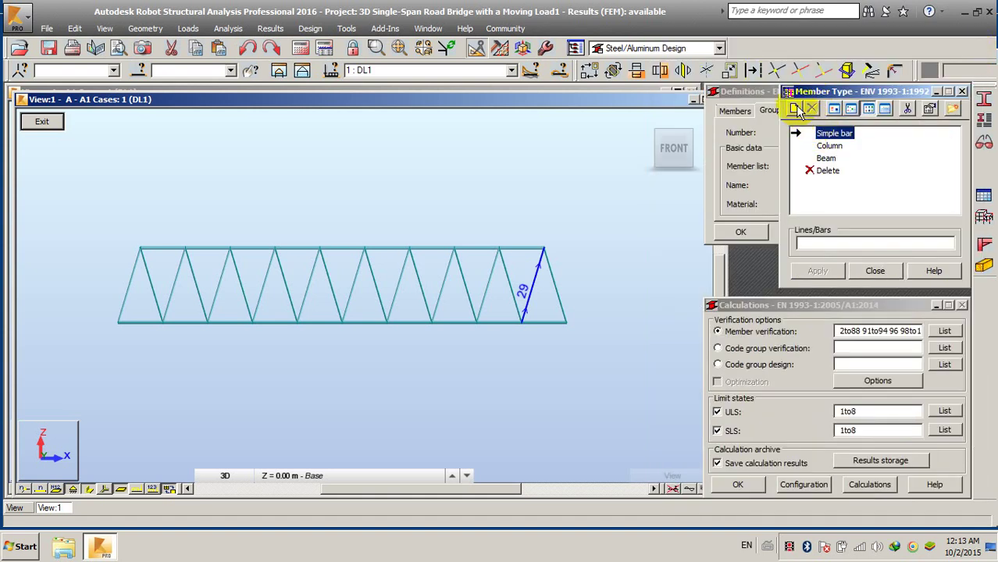
- Define a Chords member type with buckling length coefficients of 0.90 on both Y and Z axes, using the truss chord diagram
left_click(823, 171)
left_click(795, 109)
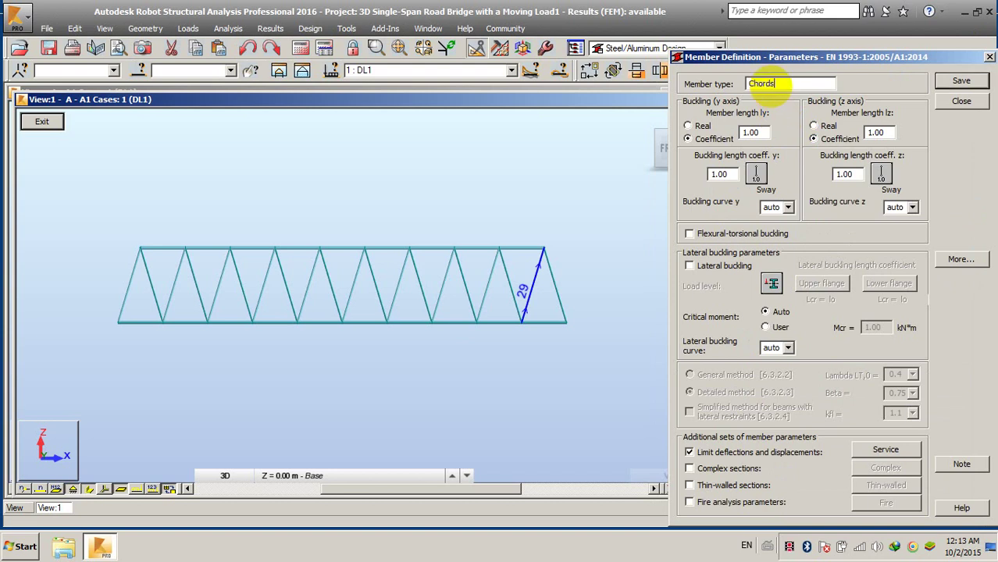
left_click(755, 173)
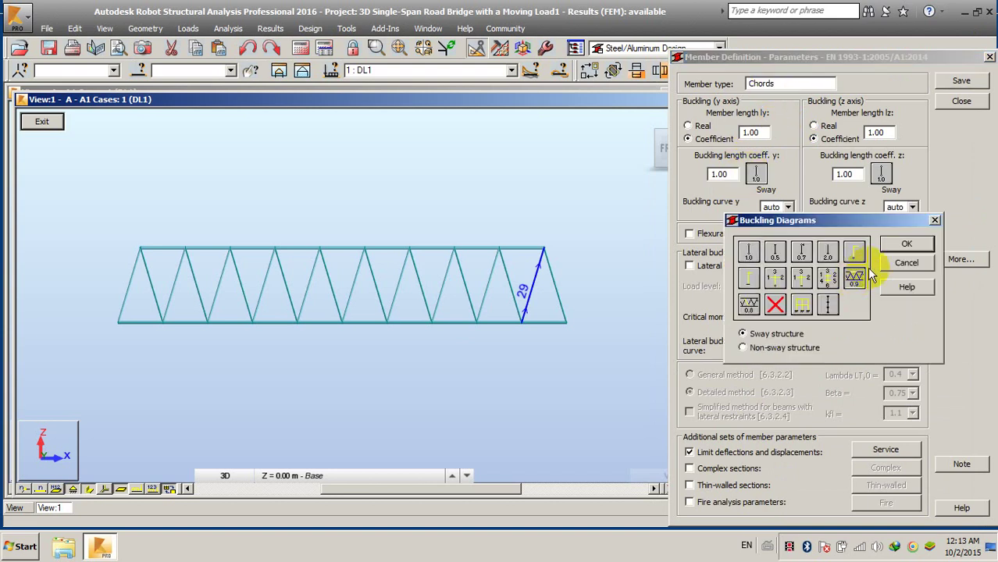
left_click(900, 243)
left_click(878, 176)
left_click(850, 279)
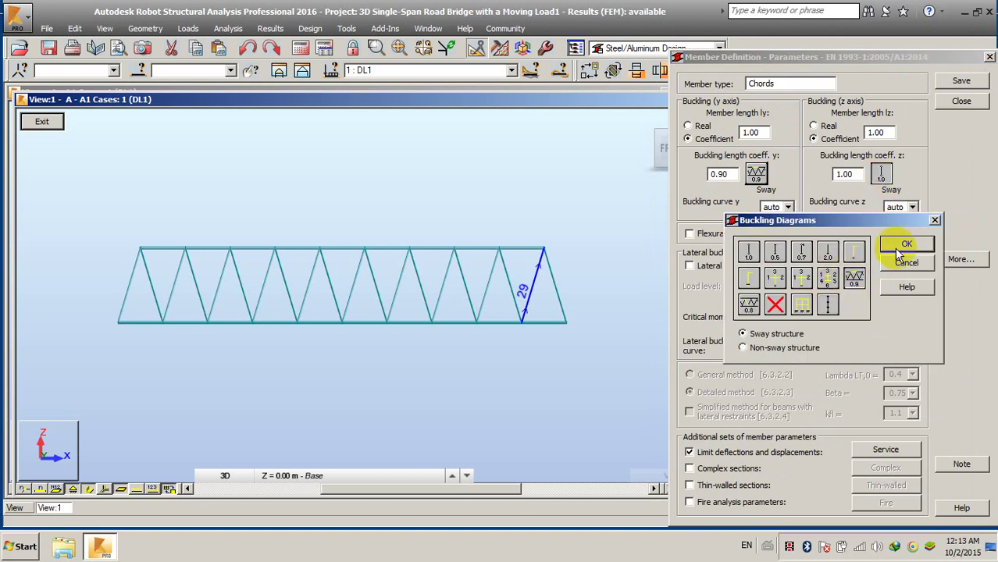
left_click(904, 246)
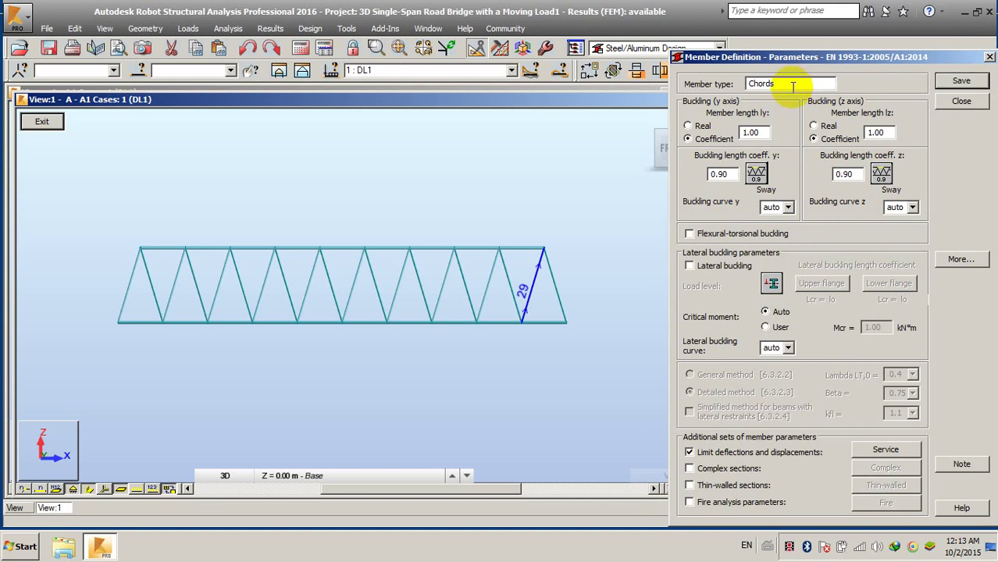
- Define a Diago member type with buckling length coefficients of 0.80 on both Y and Z axes, using the 0.8 truss diagram
left_click_drag(778, 86, 734, 93)
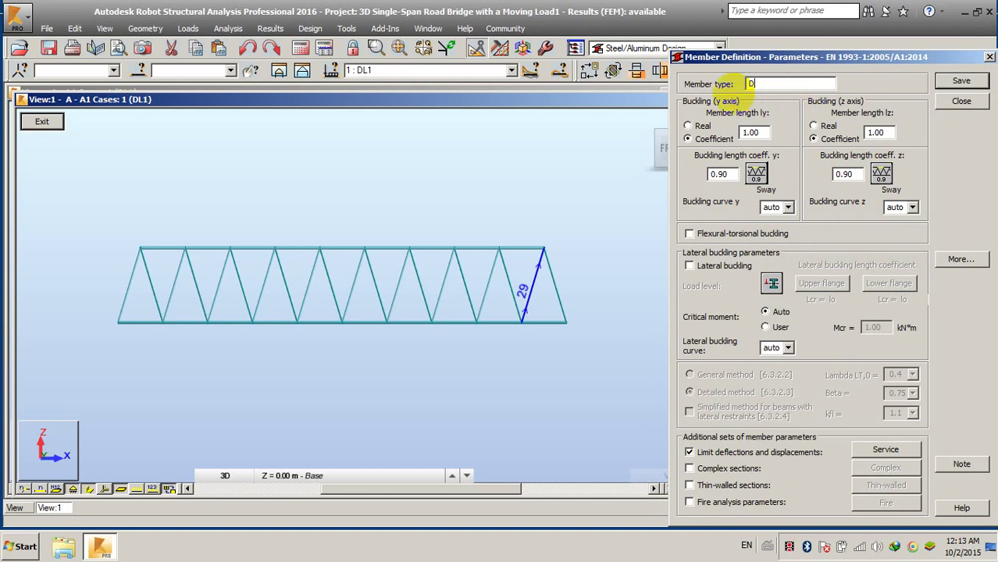
type("Diagon")
key("BackSpace")
left_click(756, 173)
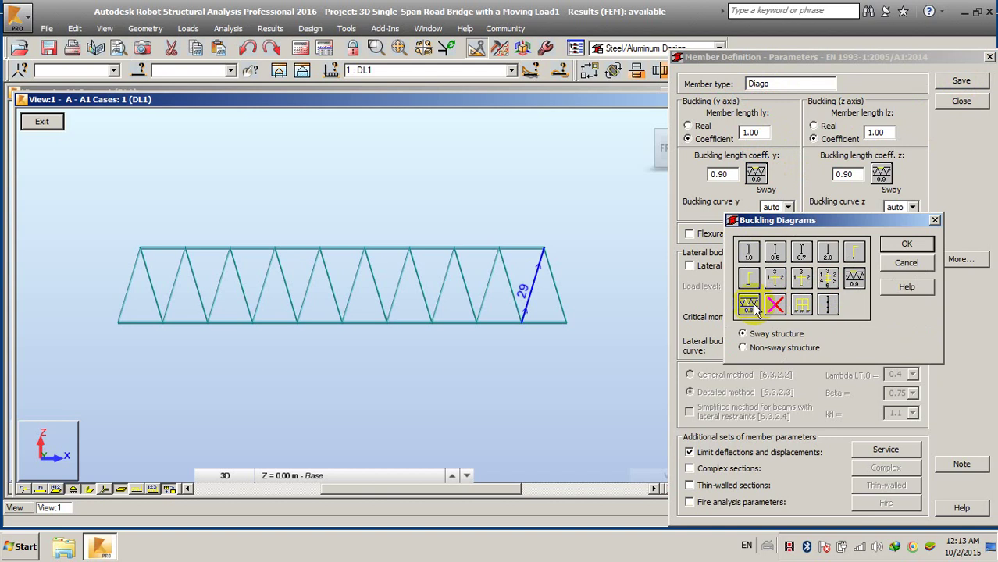
left_click(899, 247)
left_click(882, 174)
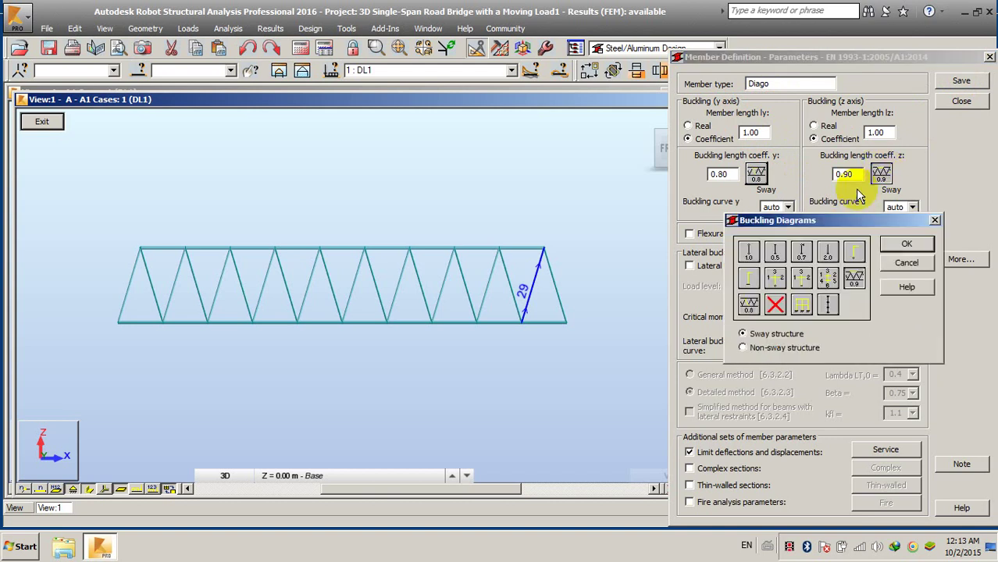
left_click(749, 303)
left_click(899, 245)
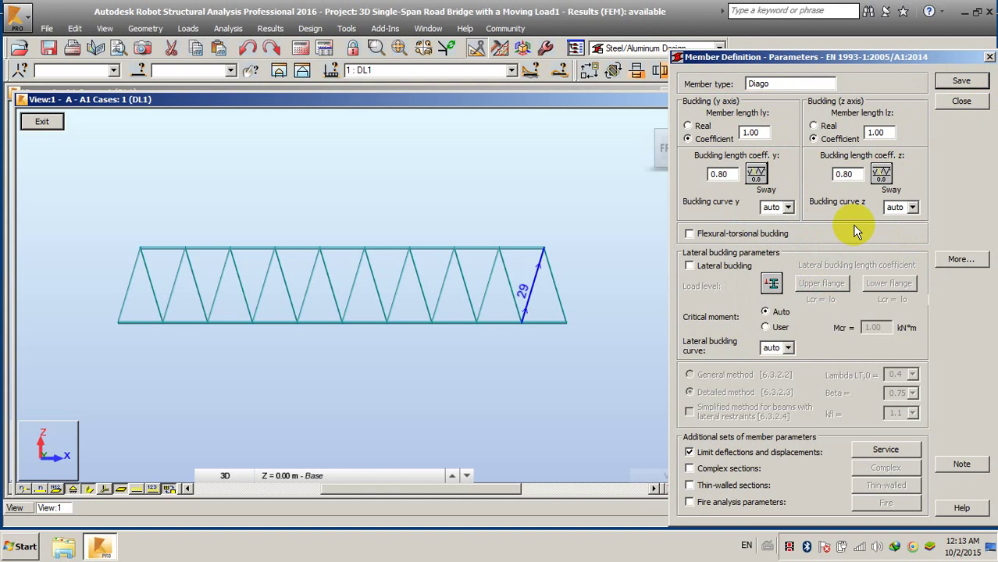
left_click_drag(774, 86, 743, 89)
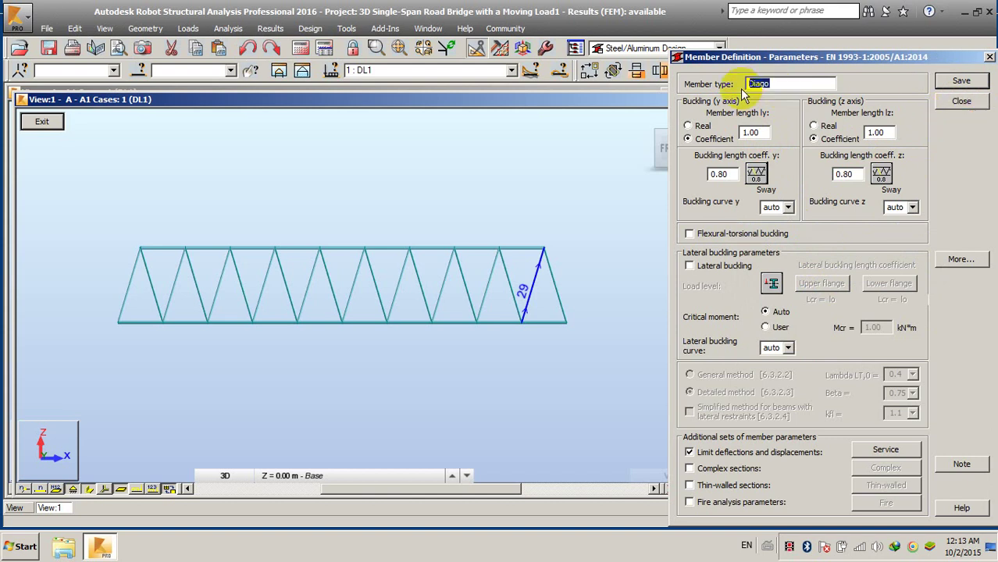
left_click(957, 104)
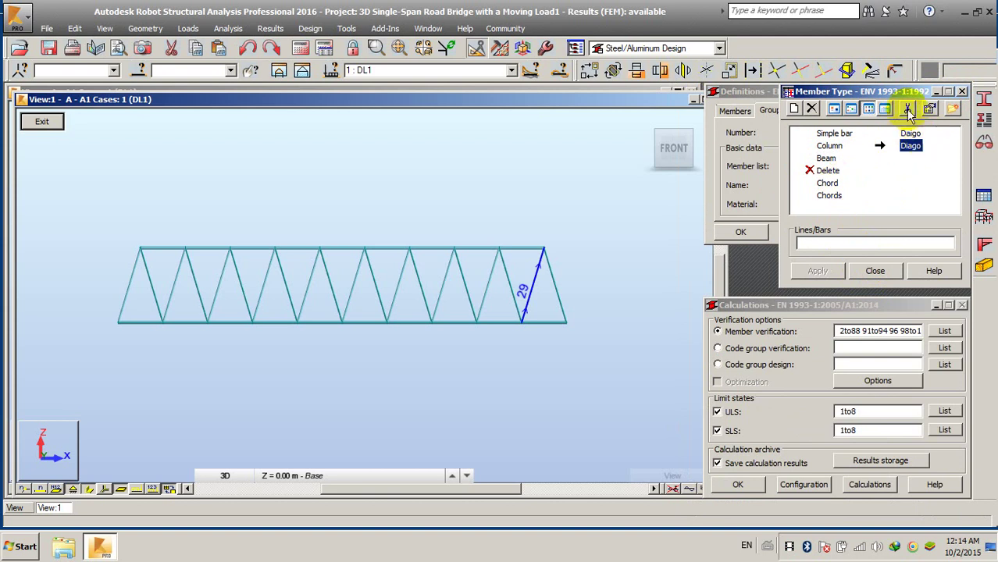
- Delete the Diago and Chords steel member types, keeping the Chord and Daigo types
left_click(816, 108)
left_click(541, 296)
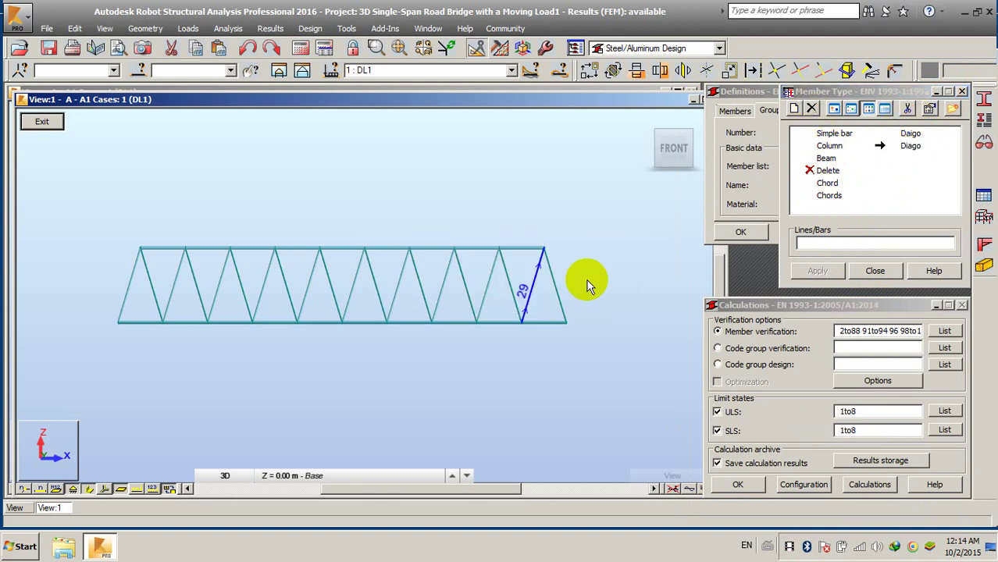
left_click(841, 197)
left_click(812, 110)
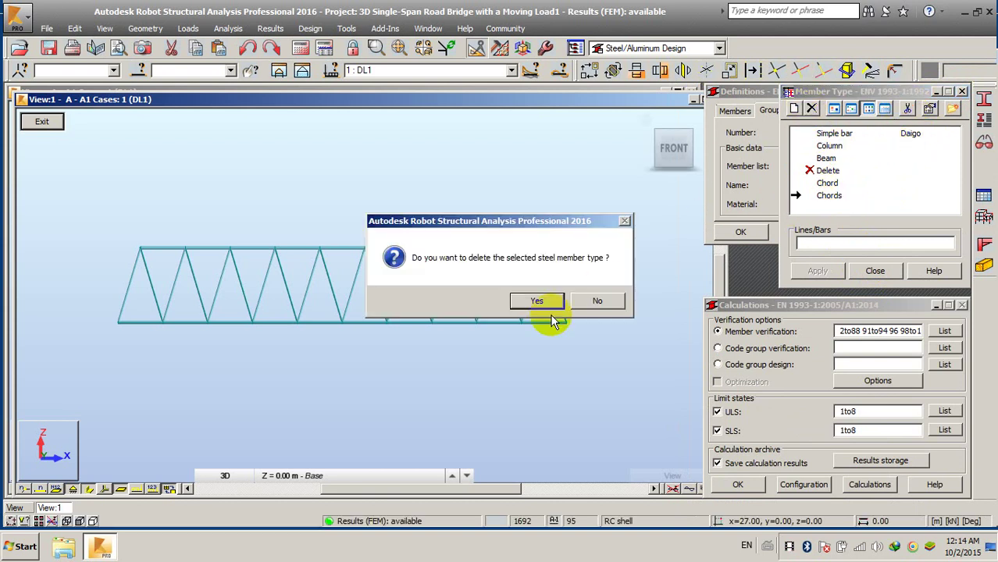
left_click(541, 300)
- Choose the Chord member type and select all bars along the lower and upper chord levels in the front view
left_click(828, 183)
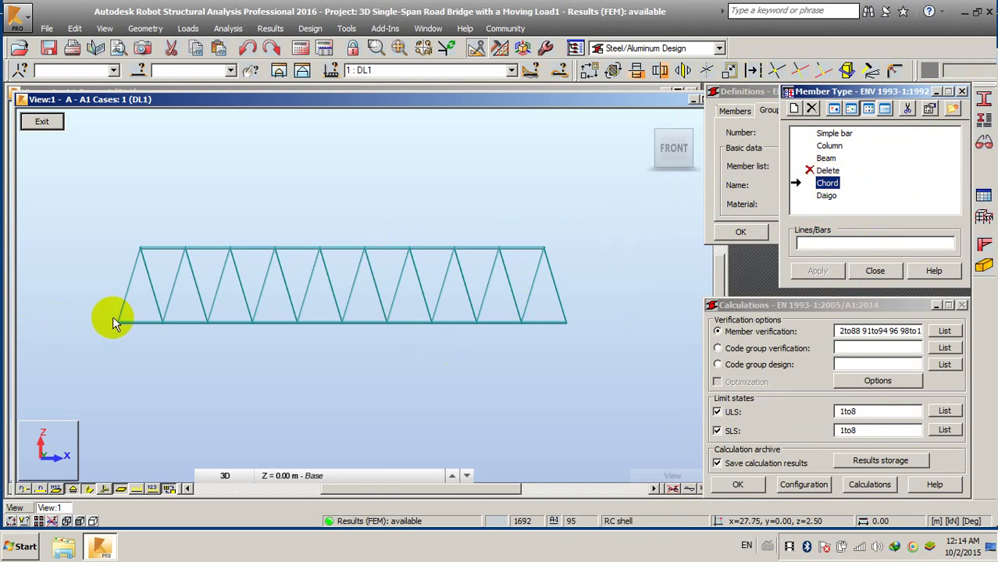
left_click_drag(112, 316, 582, 374)
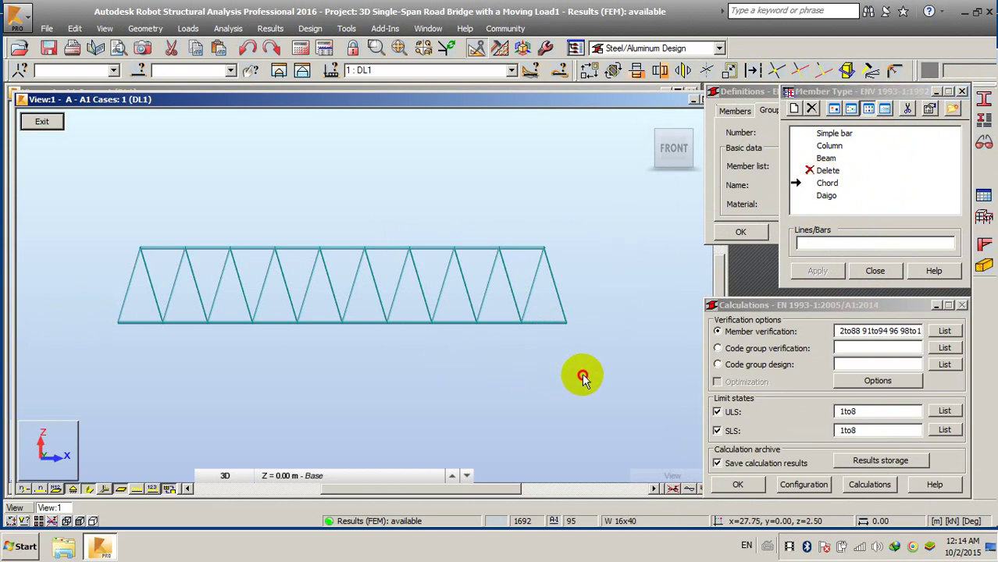
left_click_drag(98, 307, 531, 366)
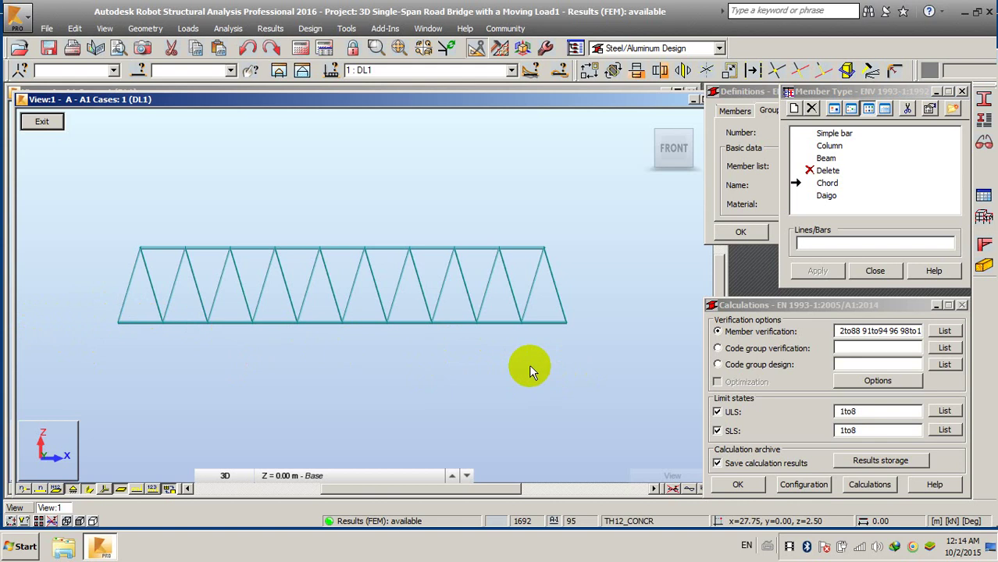
middle_click_drag(305, 296, 335, 263)
mouse_move(123, 270)
left_mouse_down()
mouse_move(343, 313)
mouse_move(494, 316)
left_mouse_up()
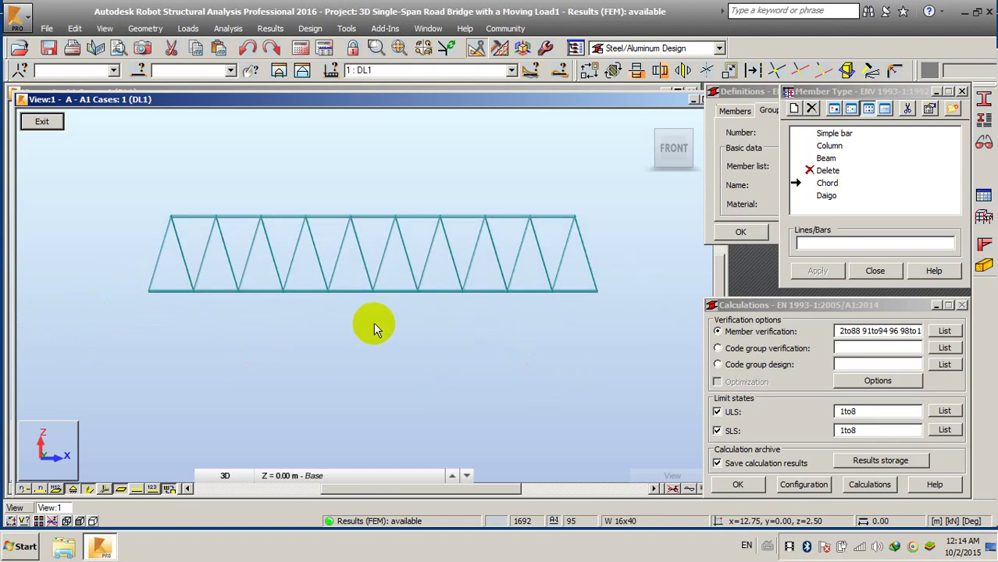
scroll(374, 323, "down", 2)
middle_click_drag(419, 309, 403, 318)
right_click(336, 202)
left_click(317, 228)
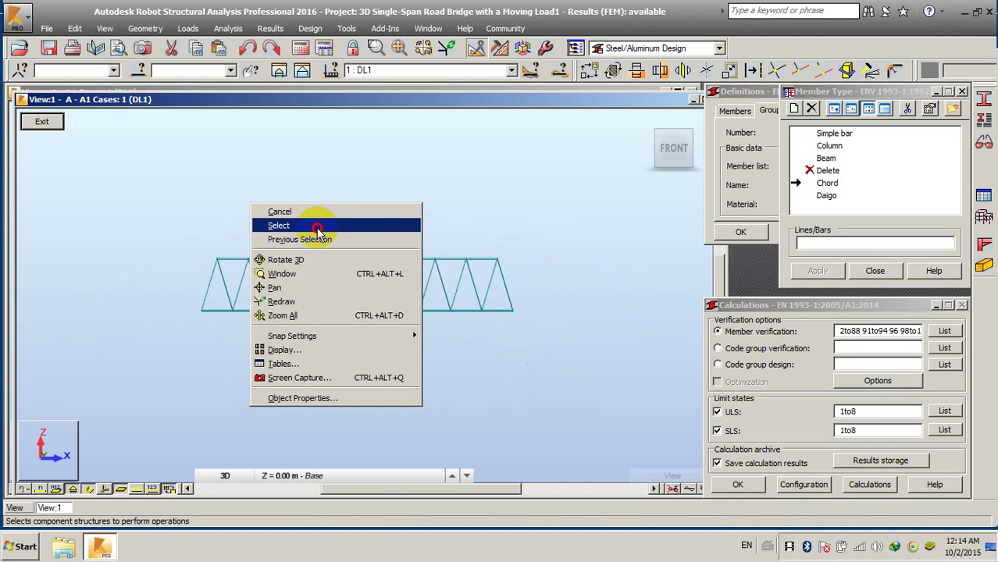
left_click(316, 227)
left_click_drag(182, 291, 556, 344)
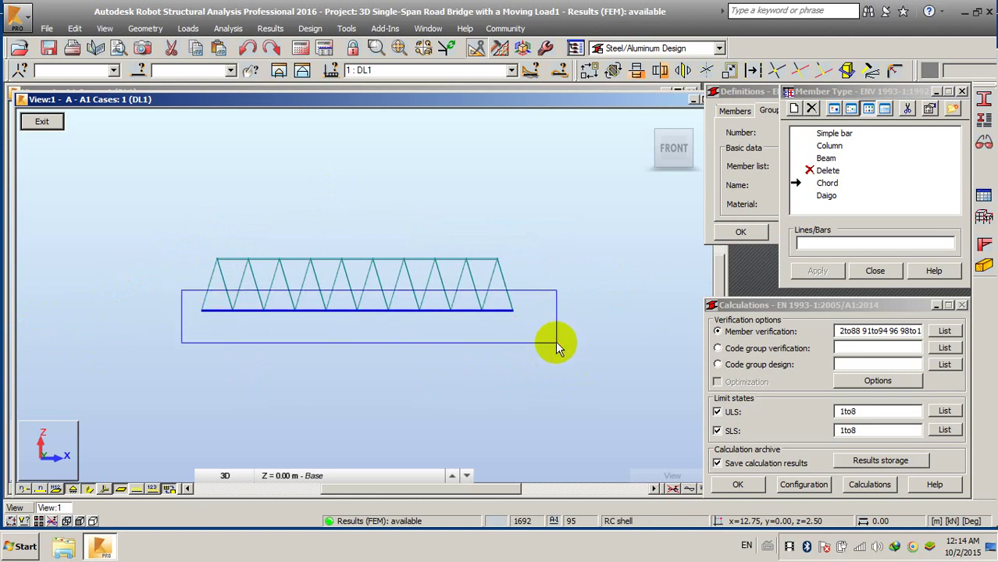
left_click_drag(176, 237, 528, 273, "ctrl")
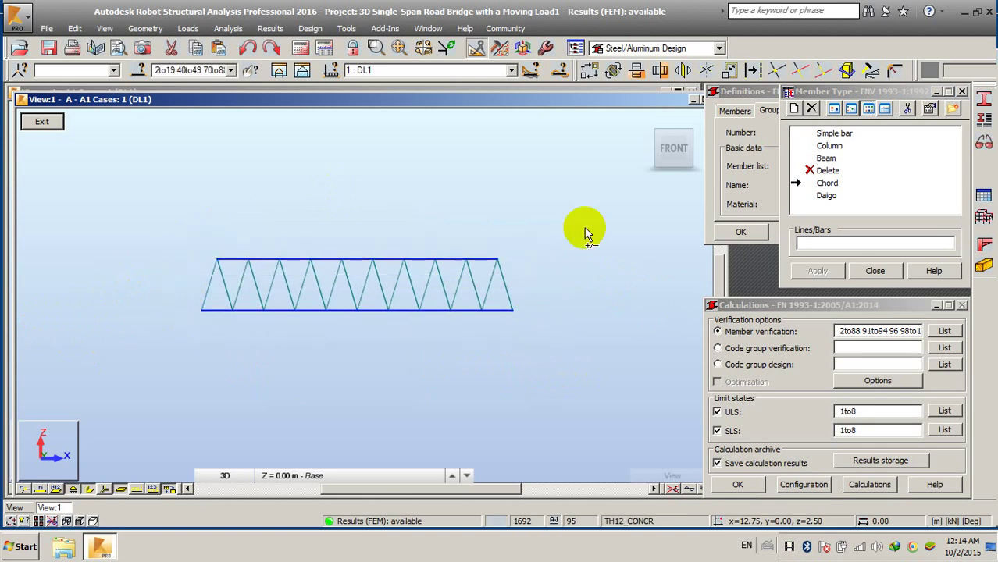
- Remove the top bracing bars from the selection and assign the Chord member type to the remaining chord bars
left_click(673, 124)
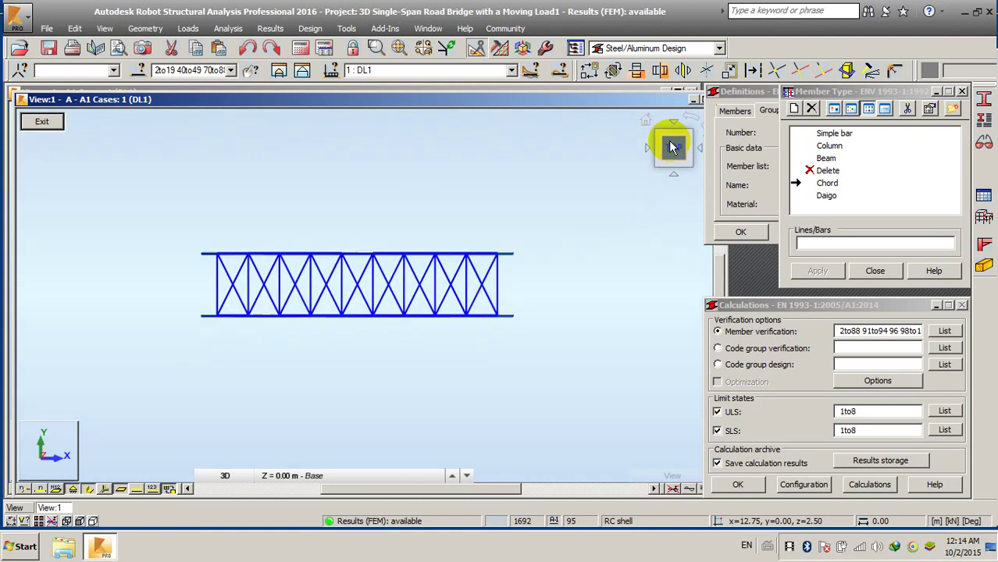
right_click(512, 175)
left_click(511, 198)
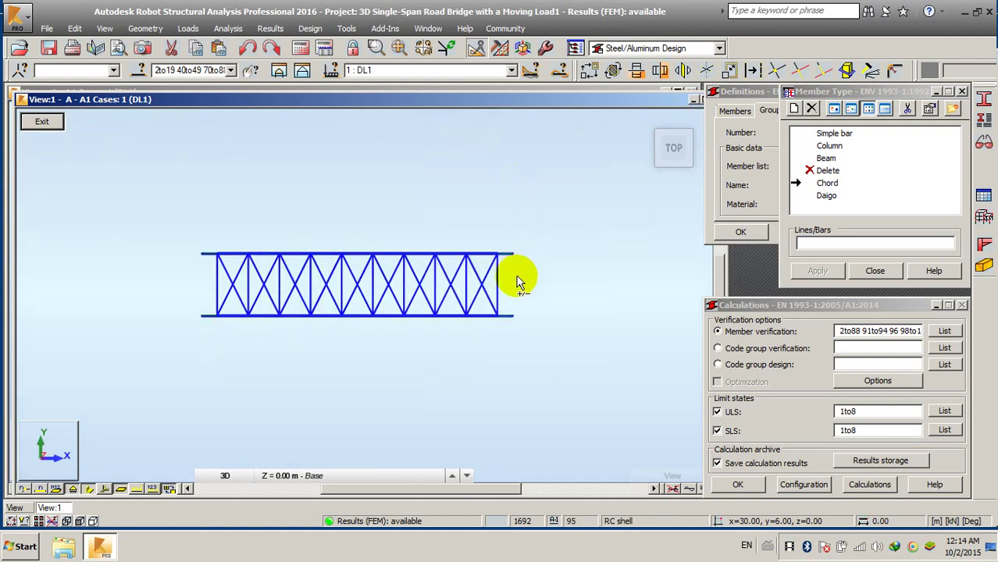
left_click_drag(517, 277, 185, 296)
left_click(645, 126)
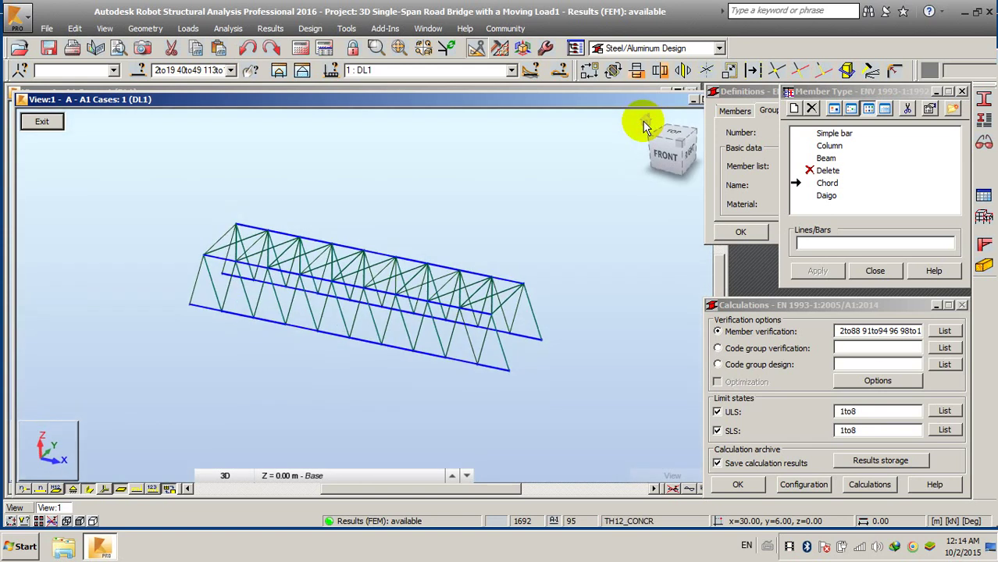
left_click(836, 243)
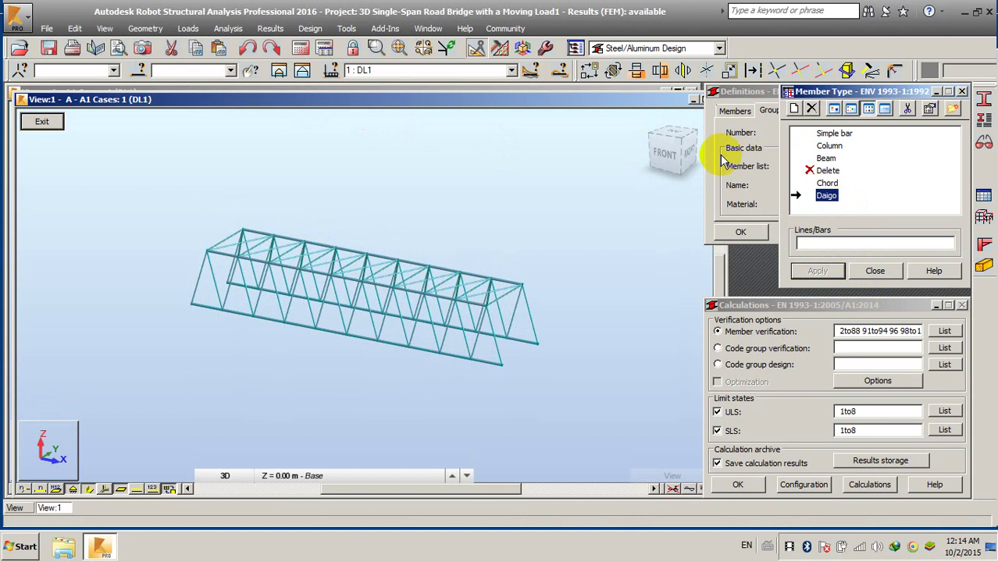
- Select all truss diagonals in the front view and assign them the Daigo member type
left_click(664, 151)
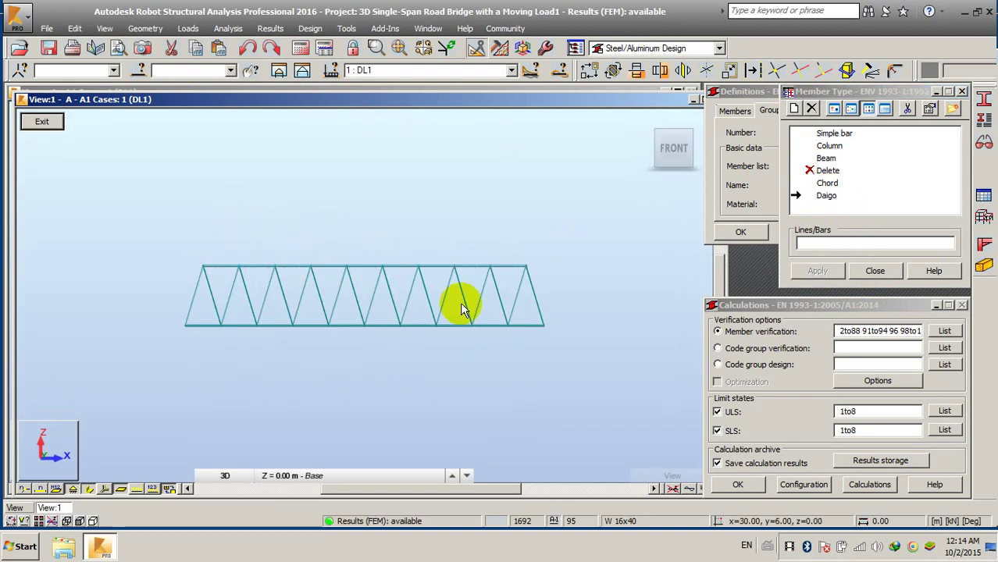
left_click_drag(525, 291, 167, 307)
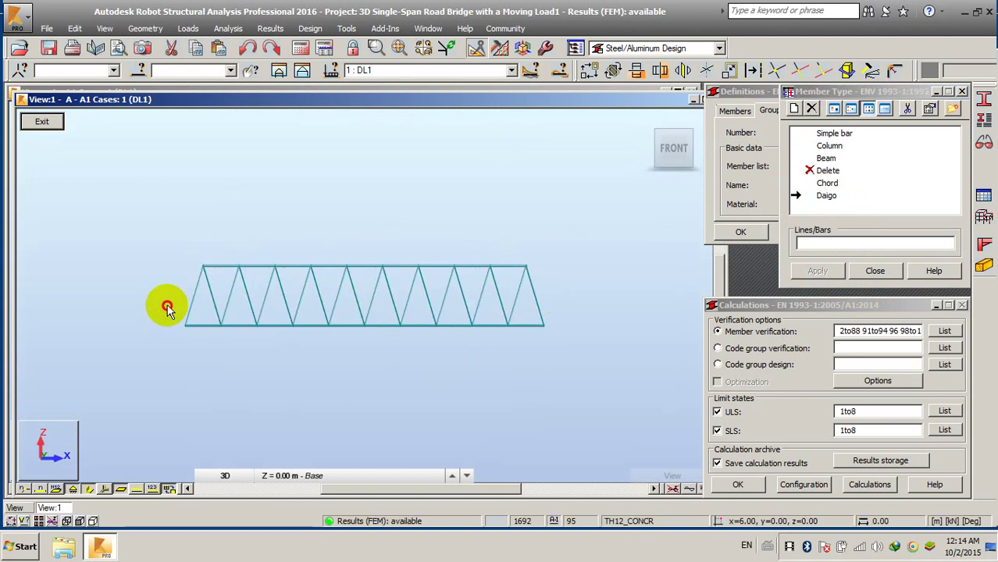
right_click(160, 267)
left_click(157, 269)
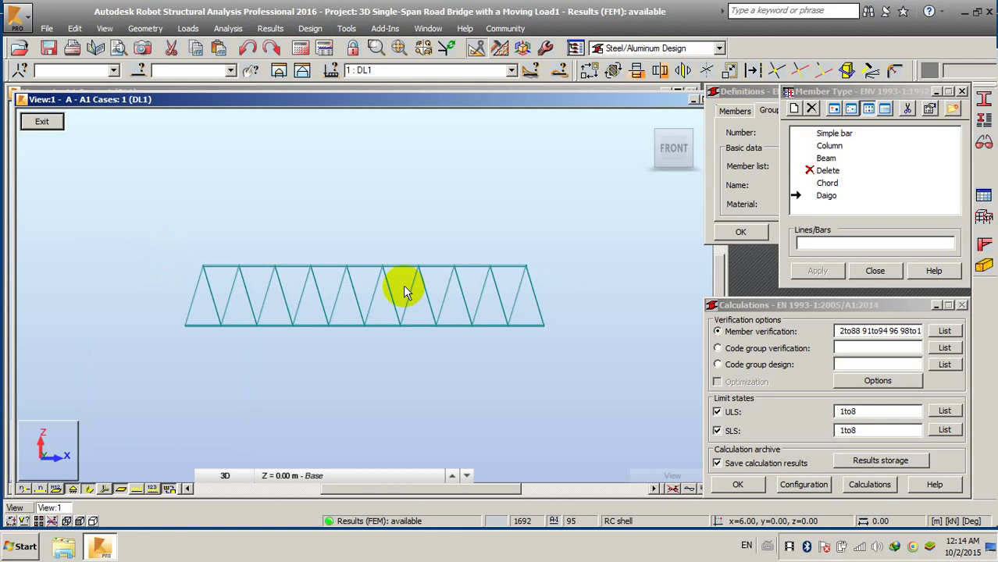
left_click_drag(572, 281, 173, 305)
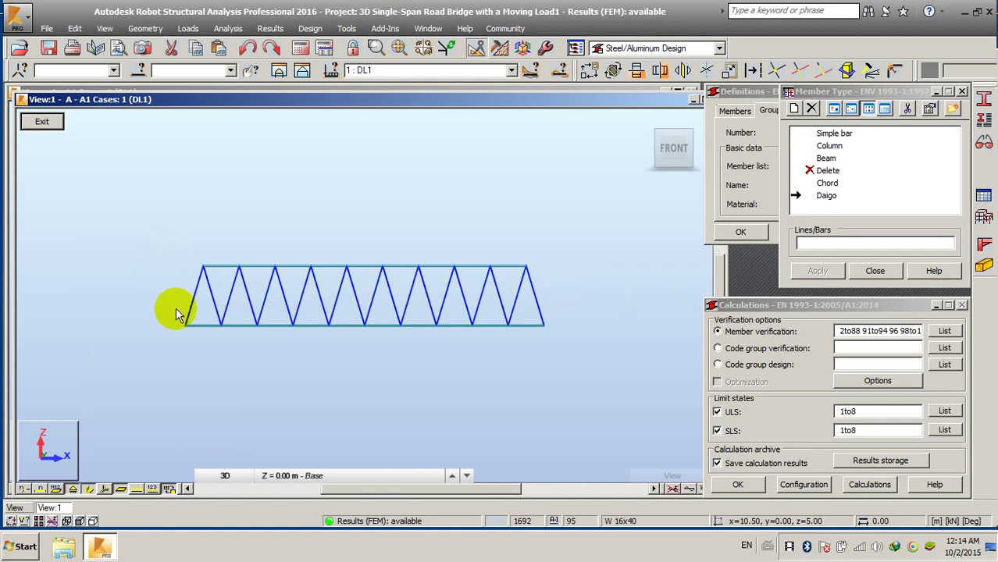
left_click(834, 244)
left_click(817, 271)
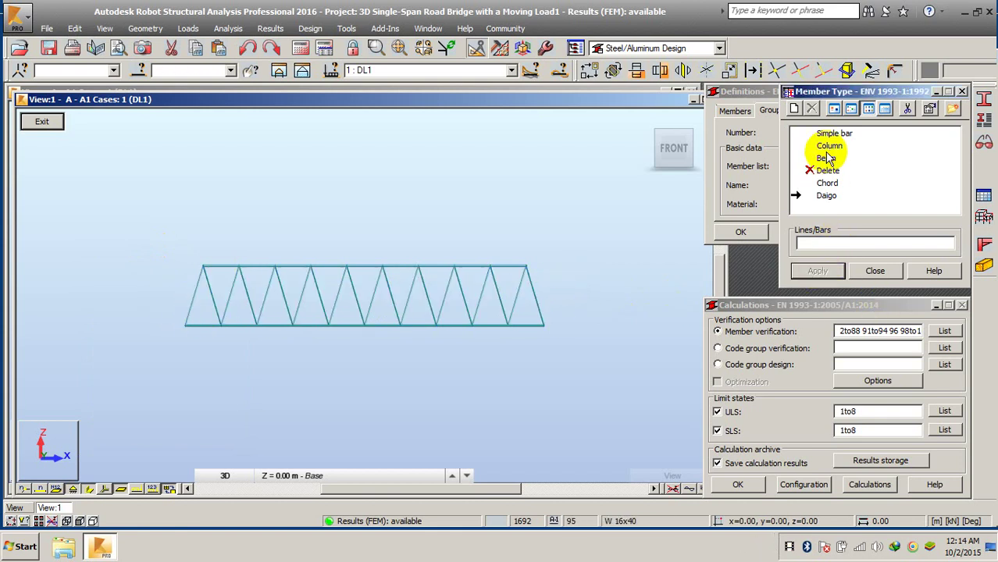
- Assign the Simple bar member type to all transverse and diagonal bracing bars between the upper chords, selected in the top view
left_click(829, 134)
left_click(674, 125)
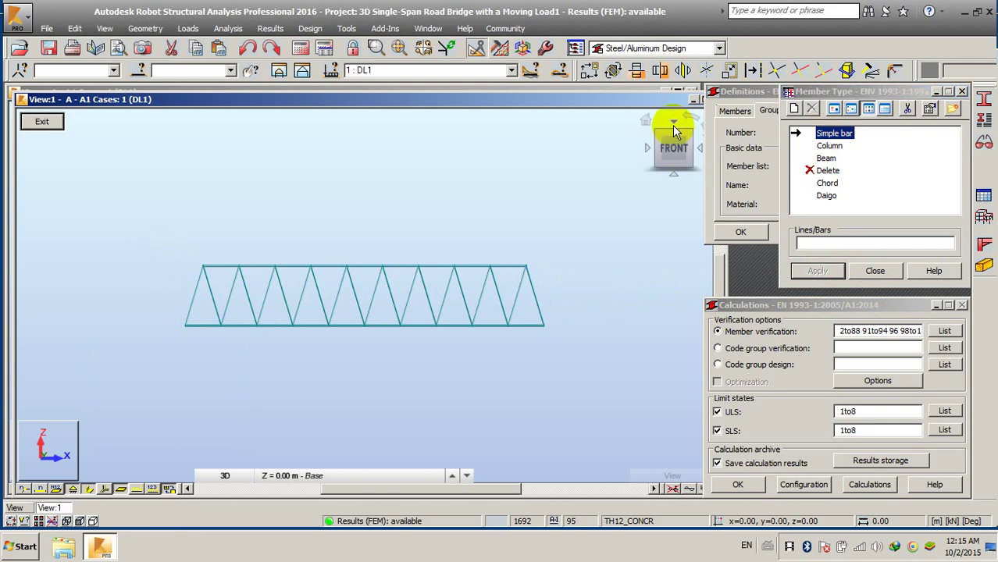
left_click_drag(146, 322, 145, 321)
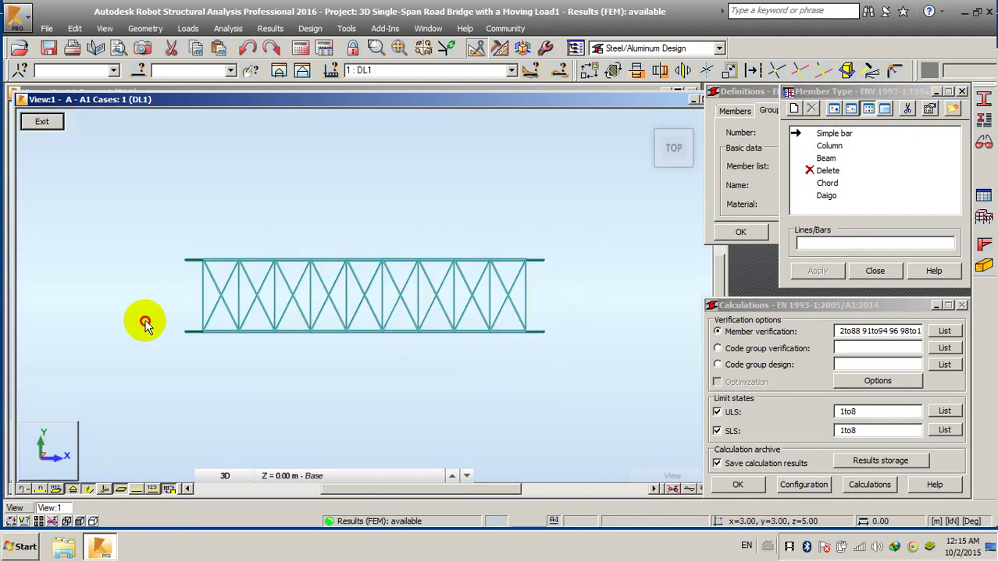
right_click(144, 290)
left_click(124, 309)
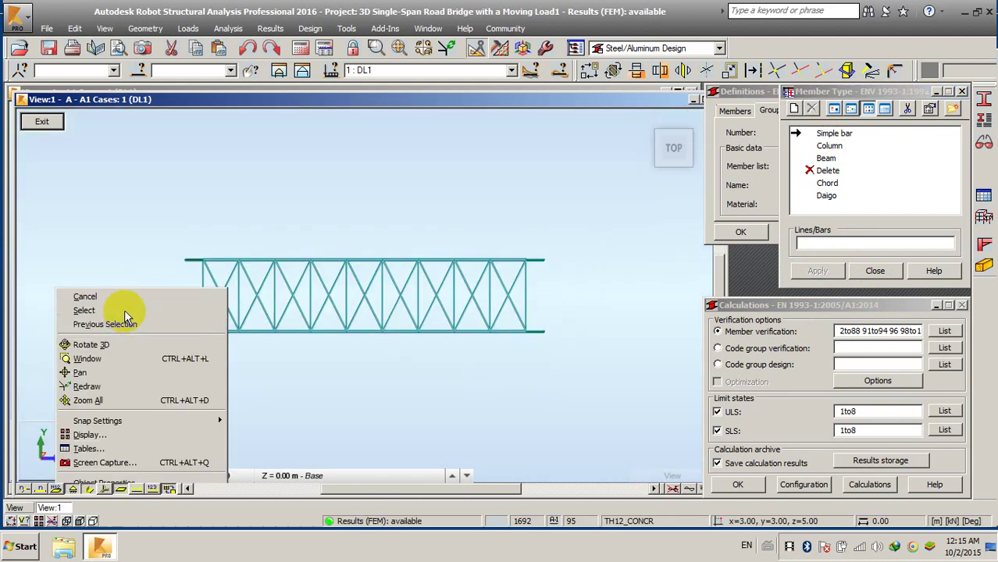
left_click_drag(575, 287, 127, 291)
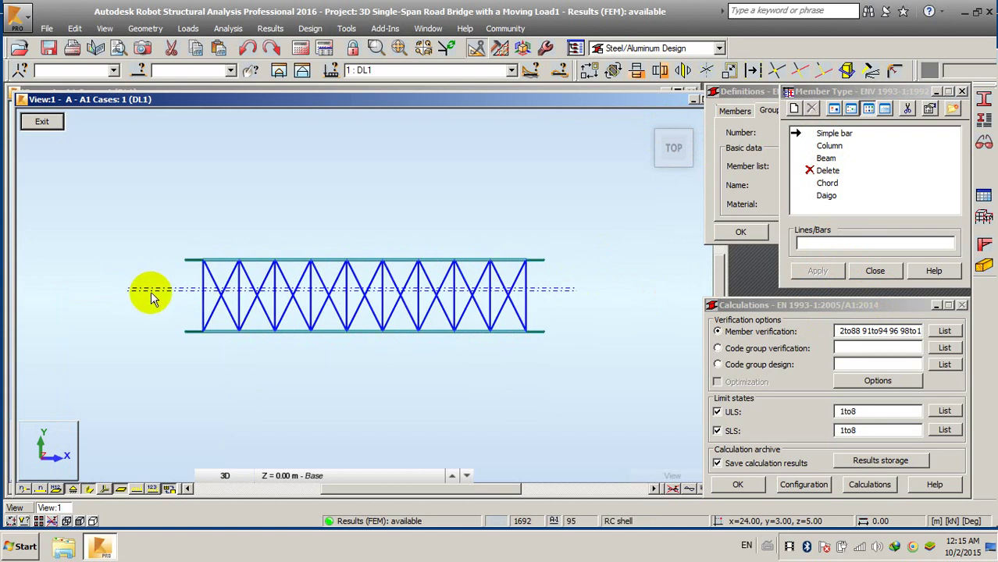
left_click(825, 244)
left_click(818, 271)
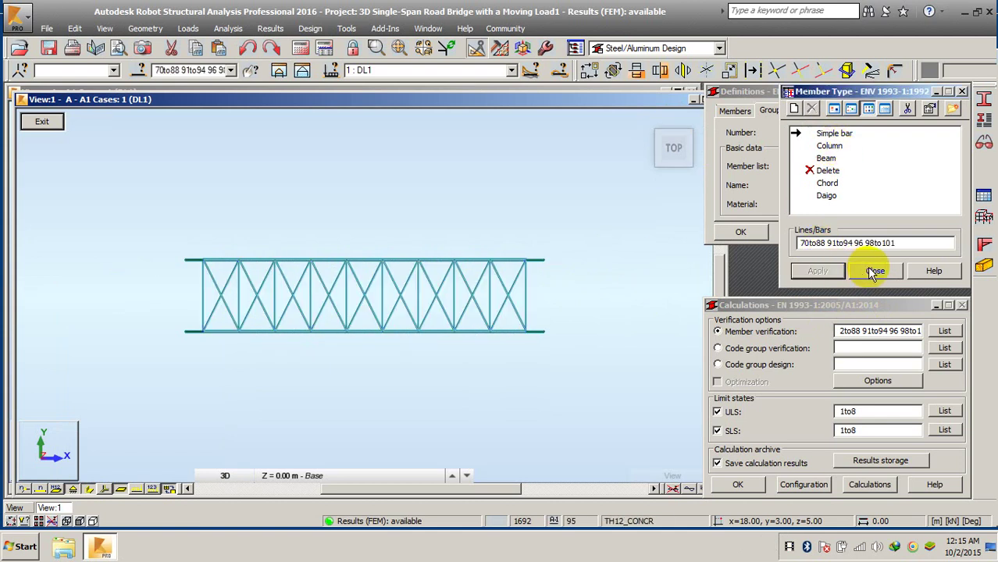
left_click(867, 268)
- Delete the existing code group definition and create a new code group with number 1
left_click(642, 121)
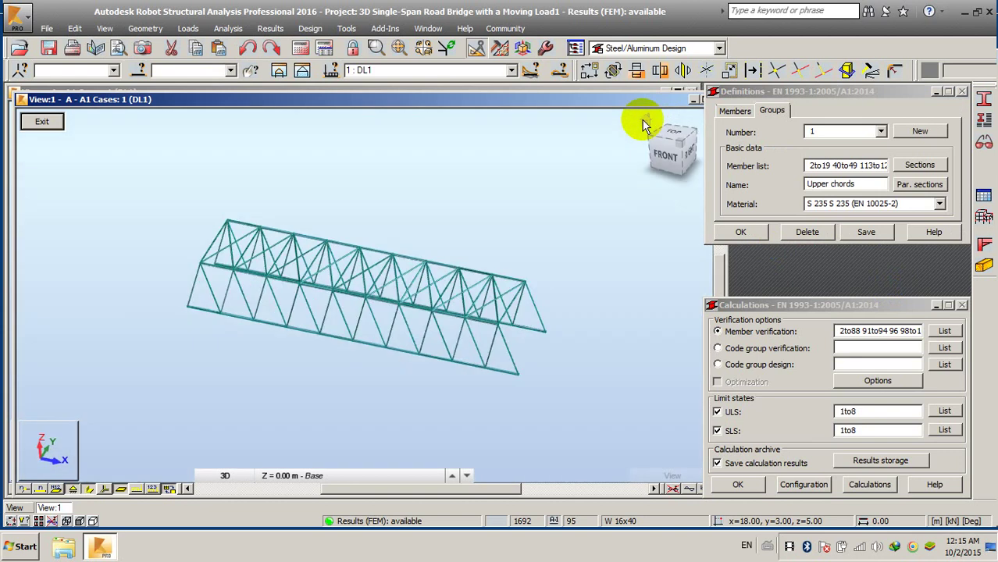
middle_click_drag(381, 322, 472, 304, "shift")
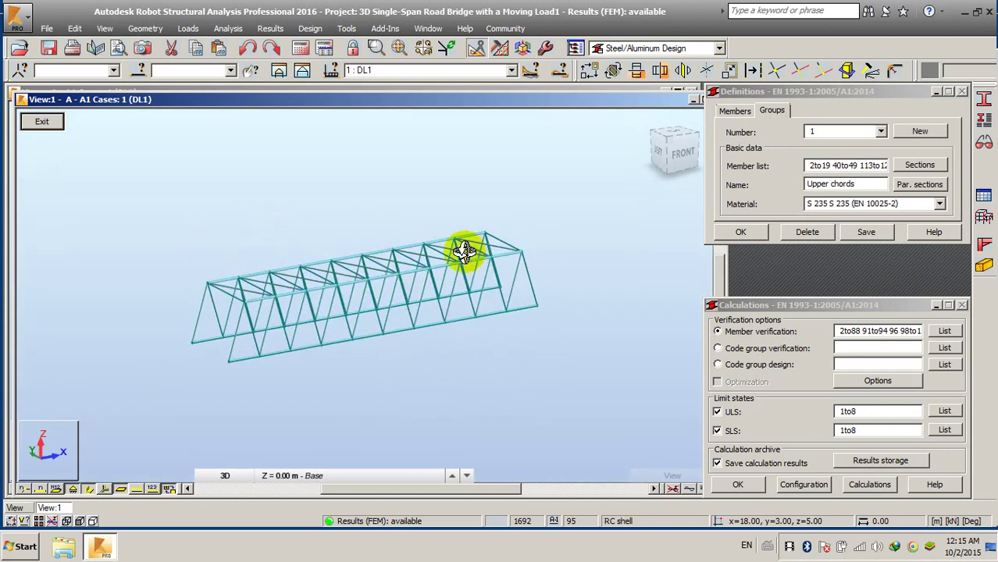
middle_click_drag(416, 261, 425, 257)
scroll(426, 257, "up", 1)
left_click(735, 110)
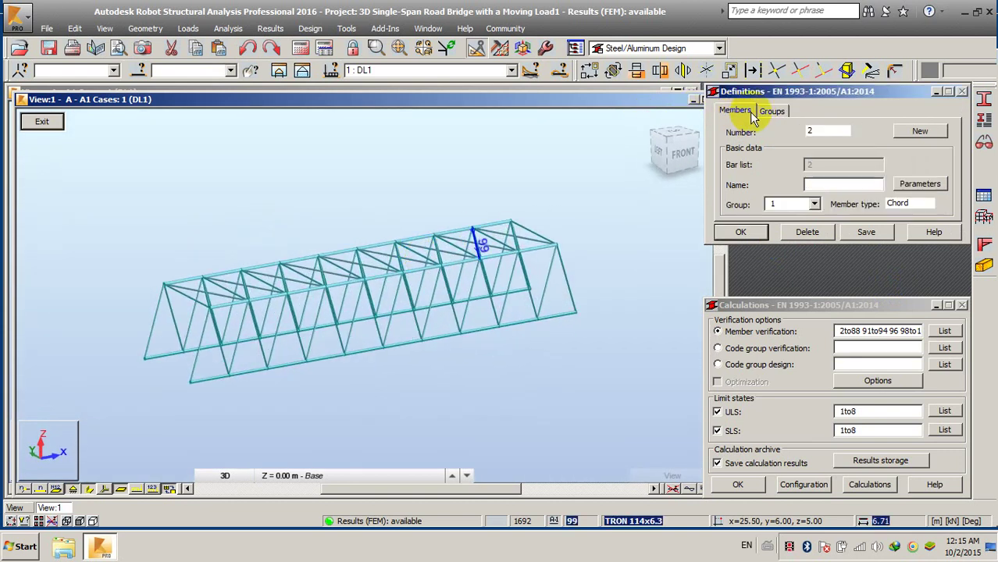
left_click(771, 110)
left_click(805, 232)
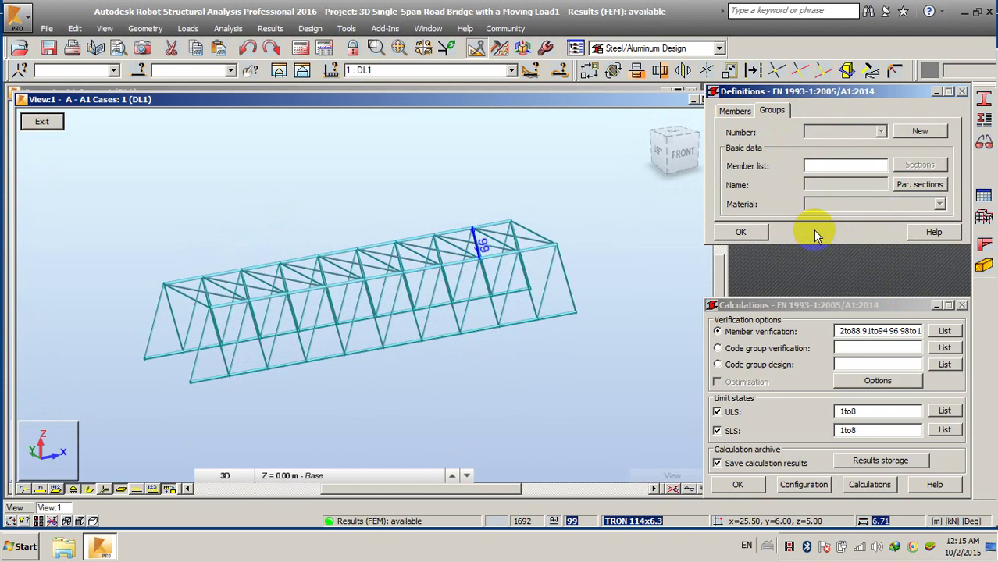
left_click(851, 168)
left_click(919, 132)
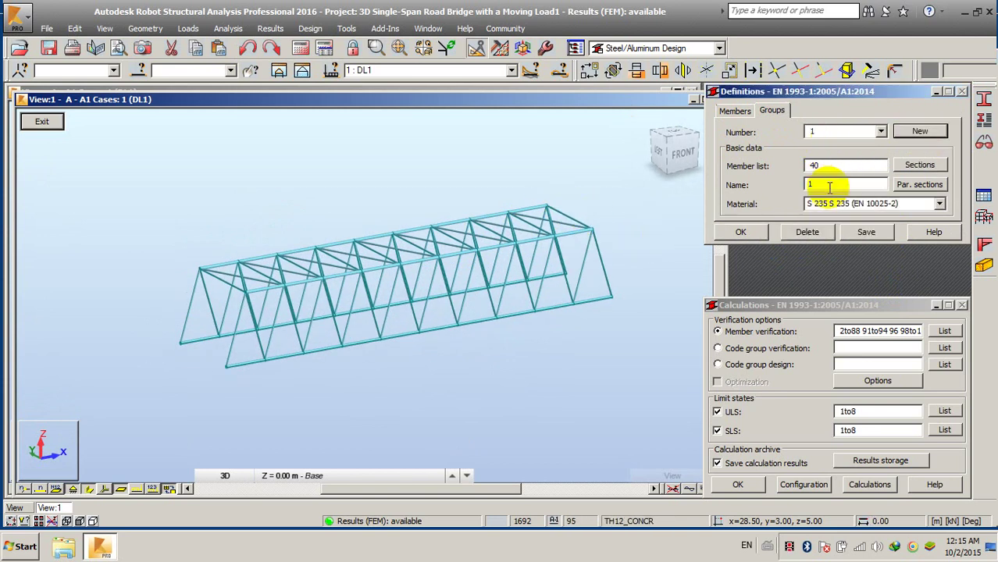
left_click_drag(828, 186, 773, 191)
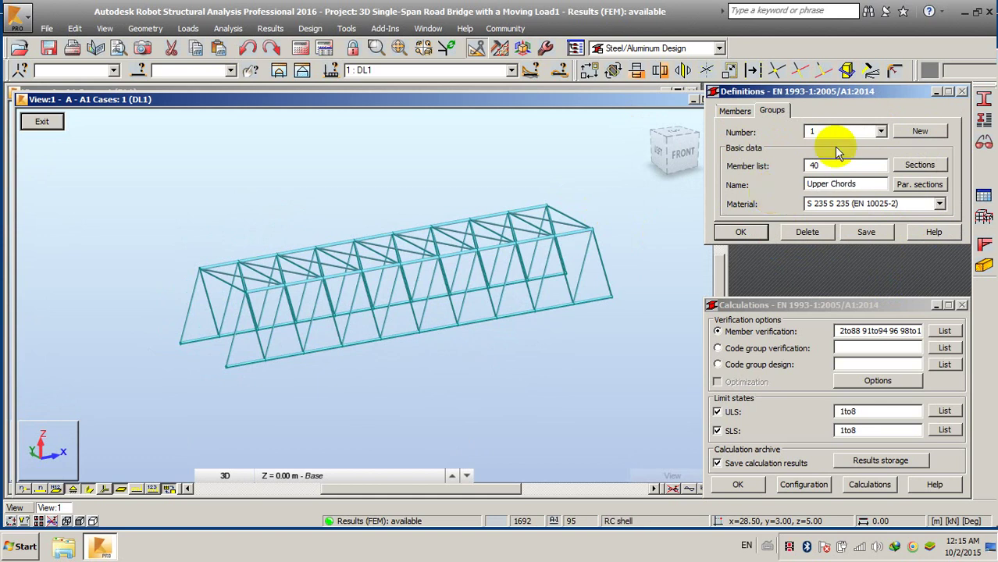
left_click(683, 153)
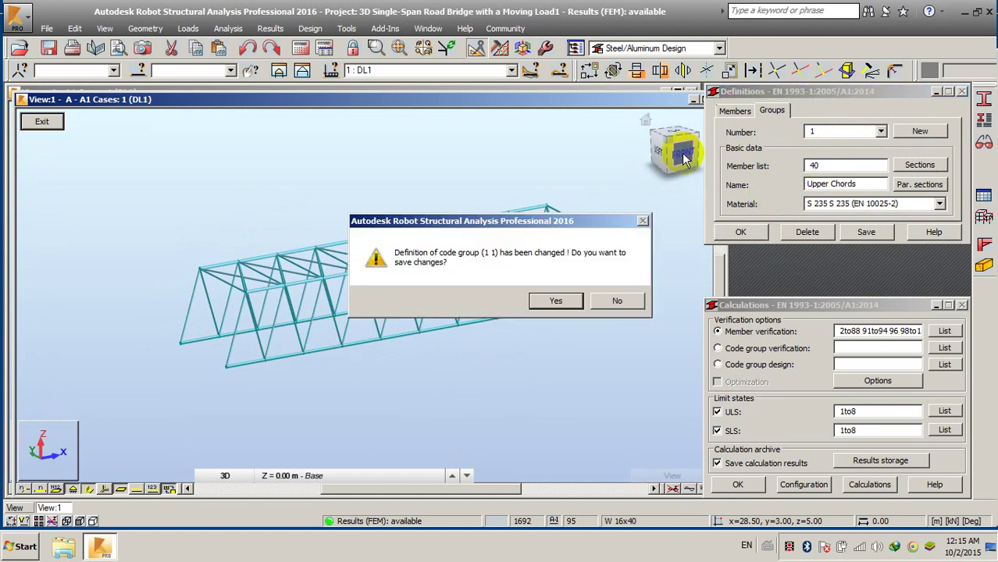
left_click(602, 301)
- Select all upper-level bars in the front view and remove the bracing bars from the selection in the top view
left_click(683, 153)
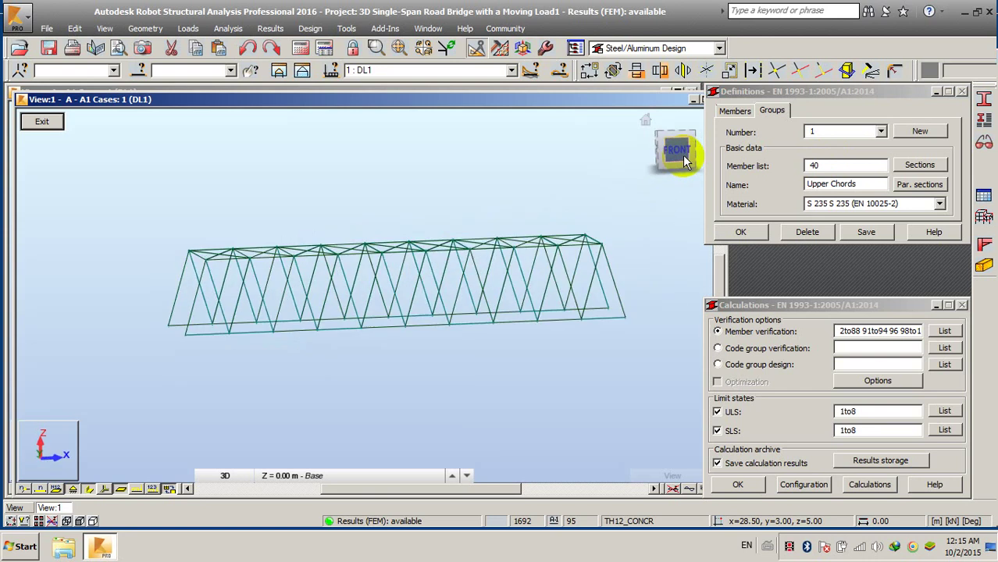
left_click_drag(683, 153, 635, 274)
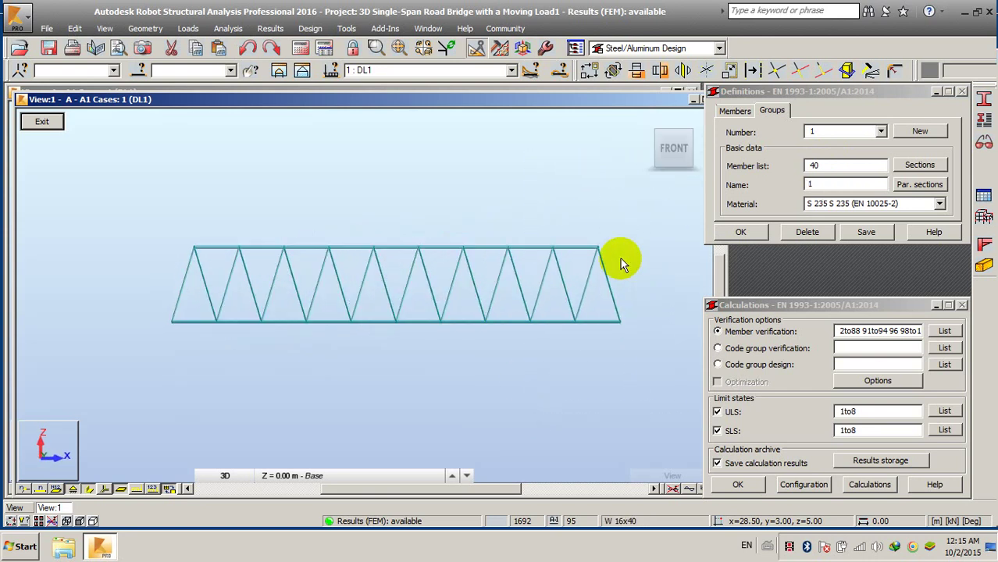
left_click_drag(160, 225, 616, 258)
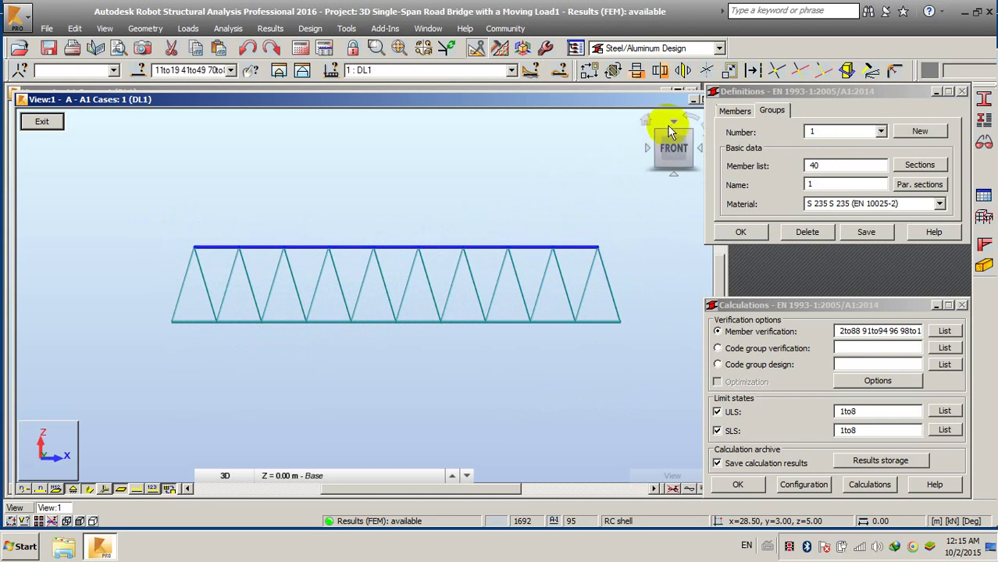
left_click(672, 125)
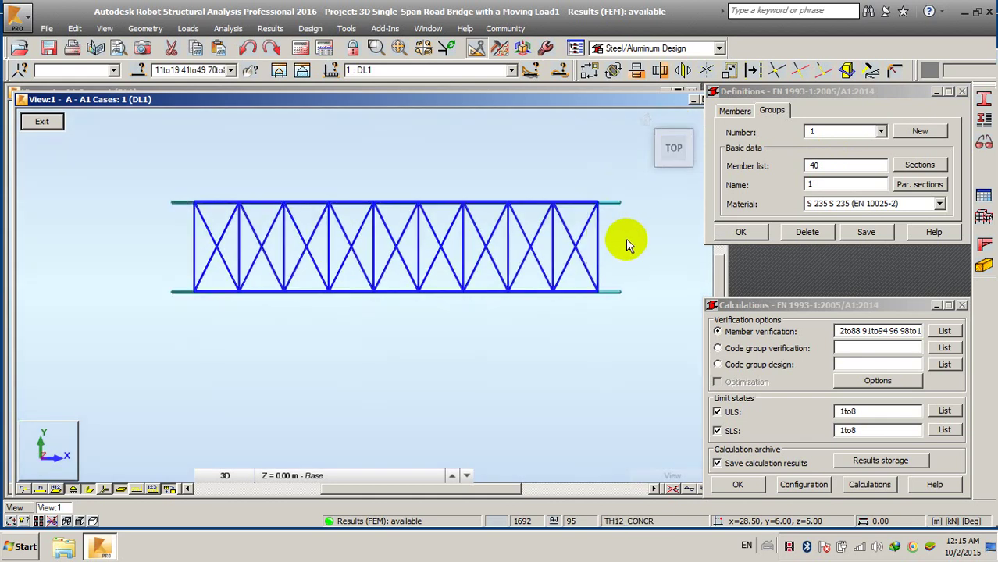
right_click(652, 214)
left_click(638, 238)
left_click_drag(627, 224, 153, 257)
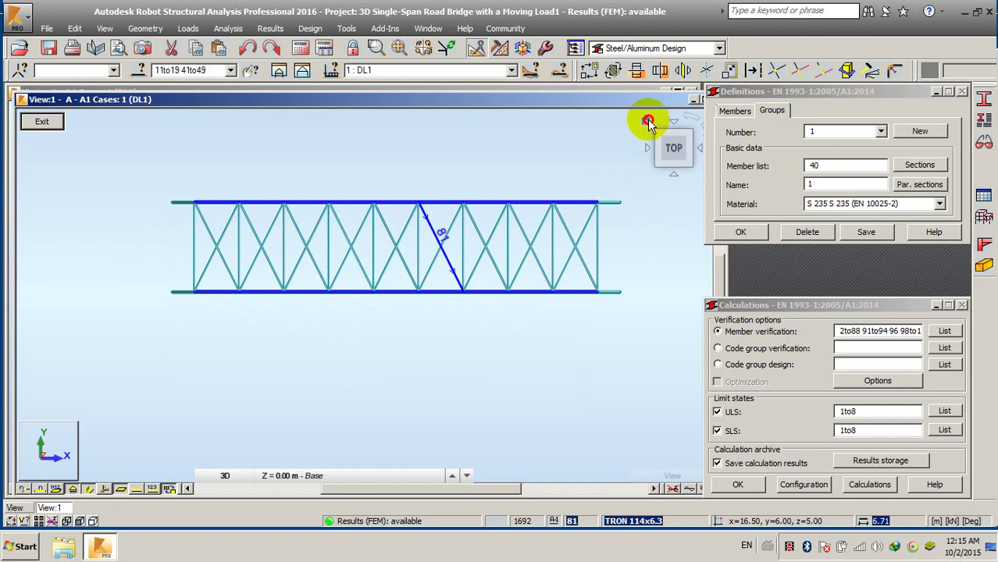
- Replace the member list of group 1 with the selected upper chord bars, 11to19 41to49
left_click(648, 121)
mouse_move(522, 258)
middle_mouse_down("shift")
mouse_move(483, 284)
mouse_move(501, 328)
mouse_move(402, 267)
mouse_move(518, 247)
middle_mouse_up("shift")
scroll(401, 267, "up", 3)
left_click(847, 165)
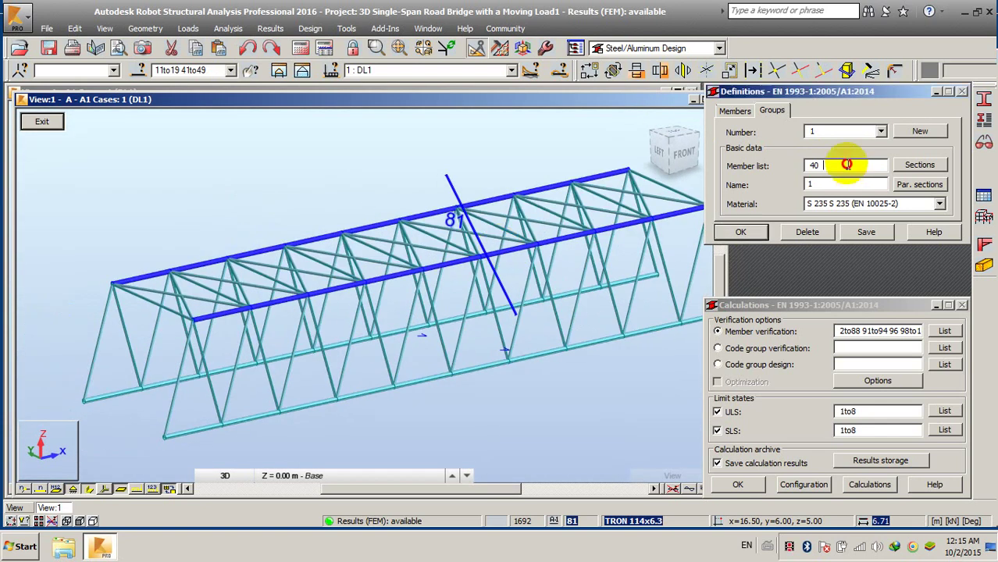
left_click(196, 70)
key("ctrl+c")
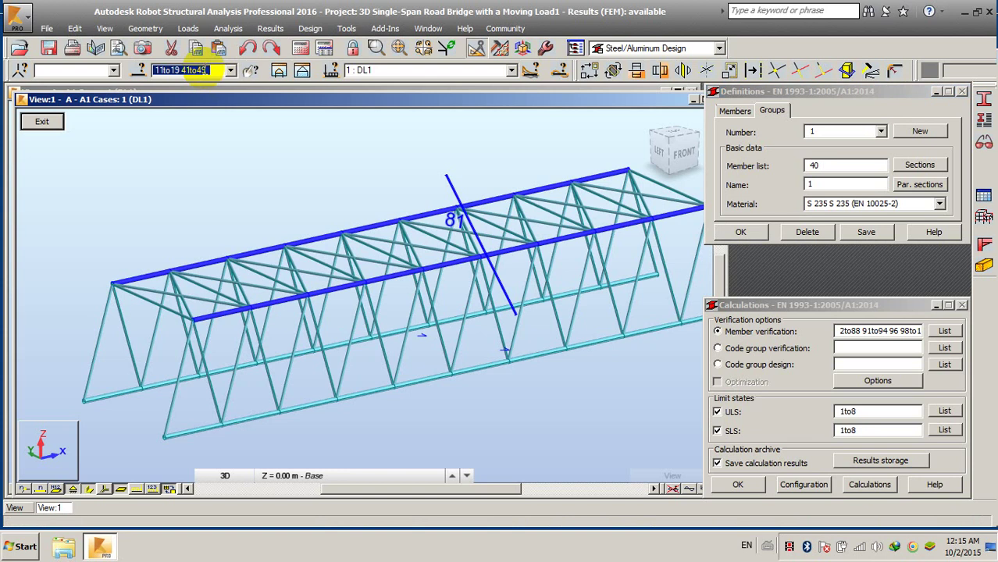
left_click(832, 165)
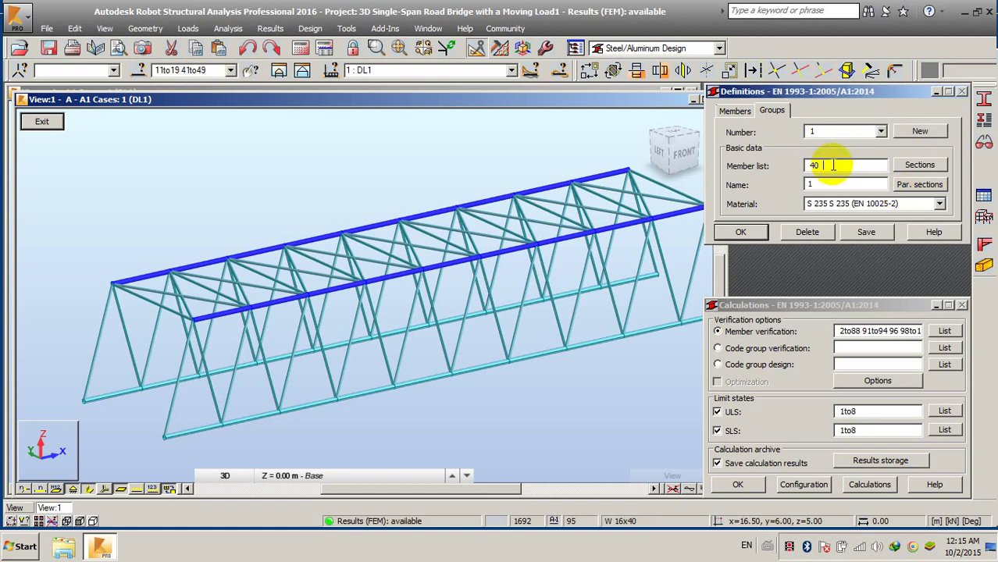
left_click_drag(833, 165, 785, 170)
key("ctrl+v")
- Allow all TRON sections from the France database for group 1, name the group Upper Chord and save it
left_click(926, 165)
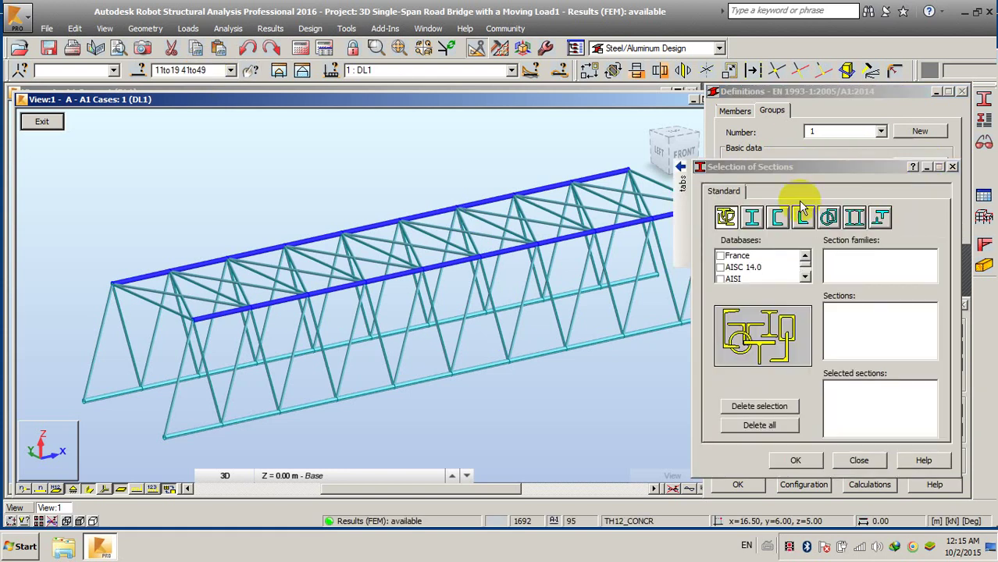
left_click(720, 256)
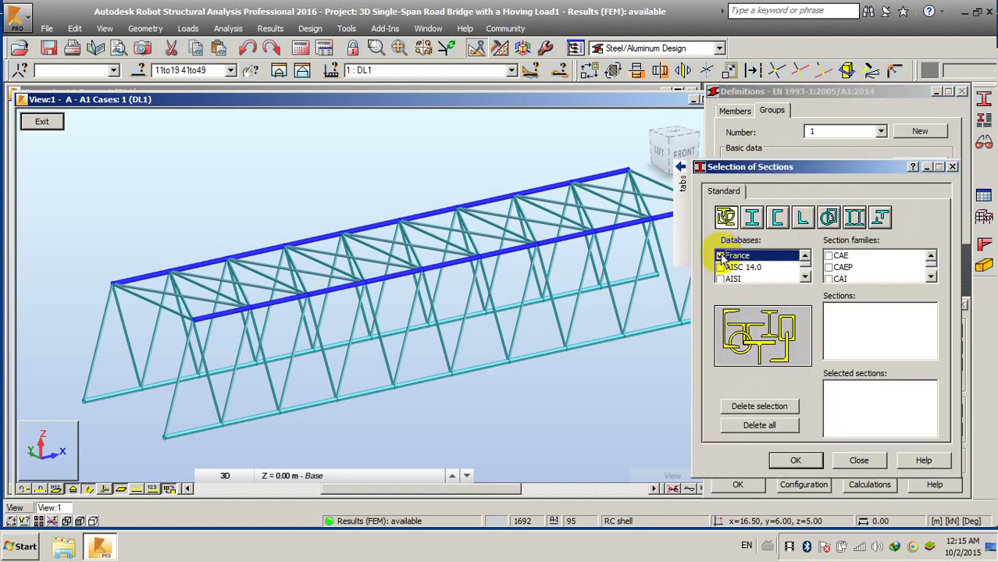
left_click(931, 276)
left_click(828, 267)
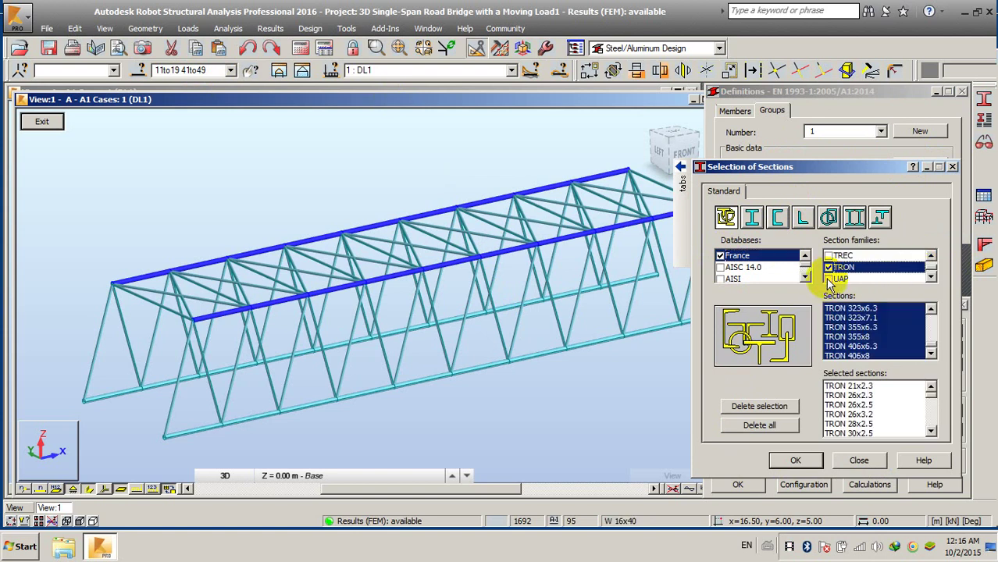
left_click(796, 461)
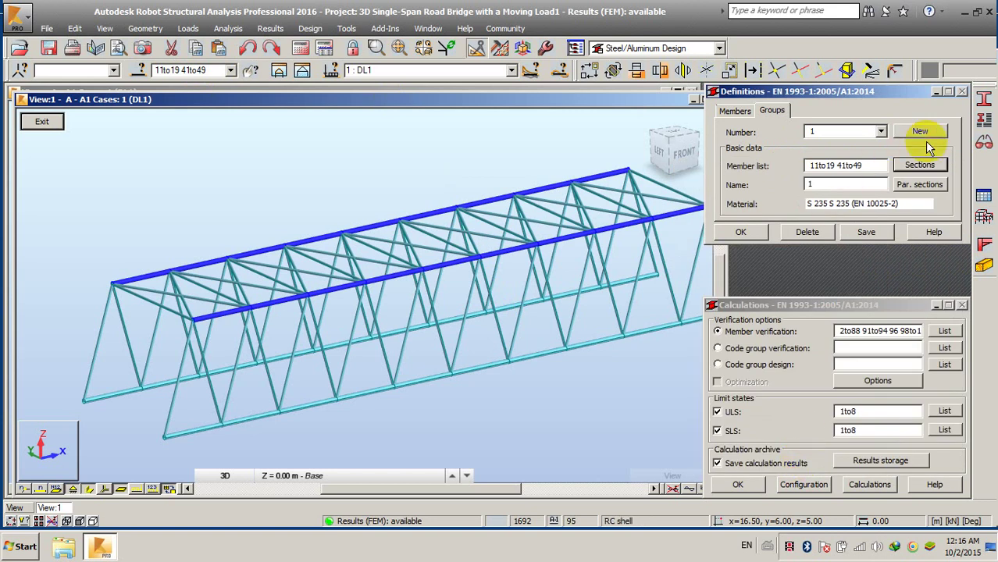
left_click_drag(827, 185, 784, 187)
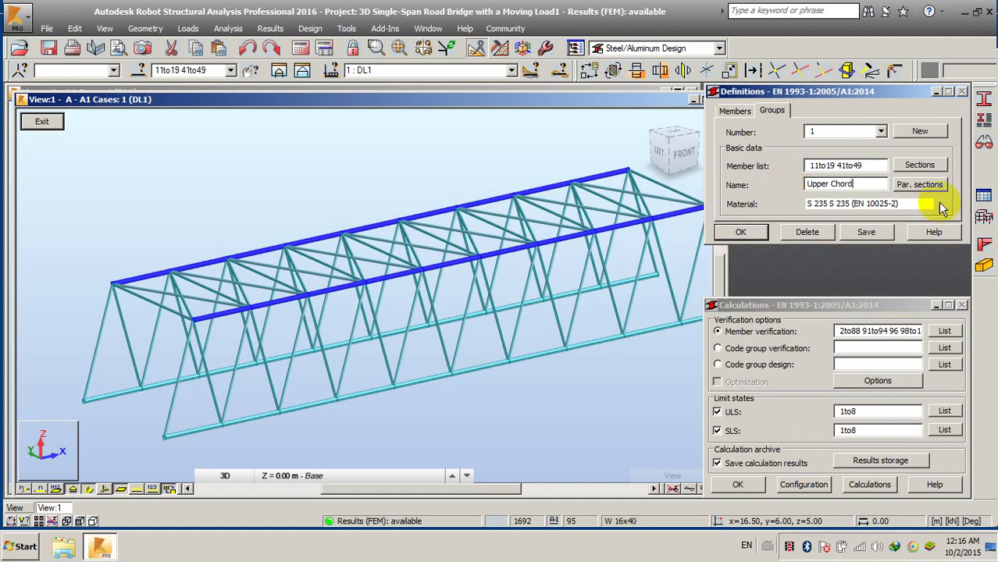
left_click(863, 234)
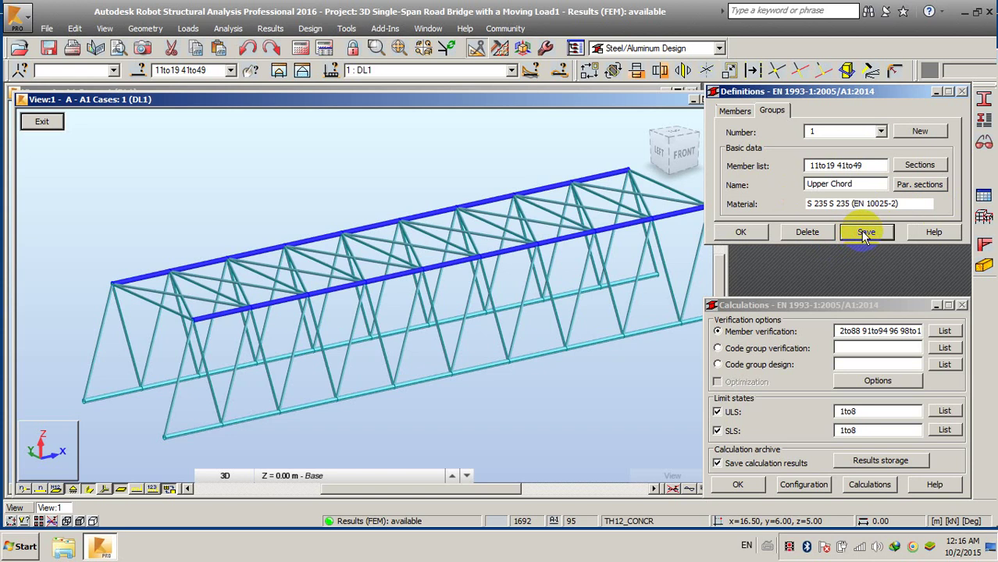
- Create code group 2 and select all lower chord bars in the front view
left_click(920, 130)
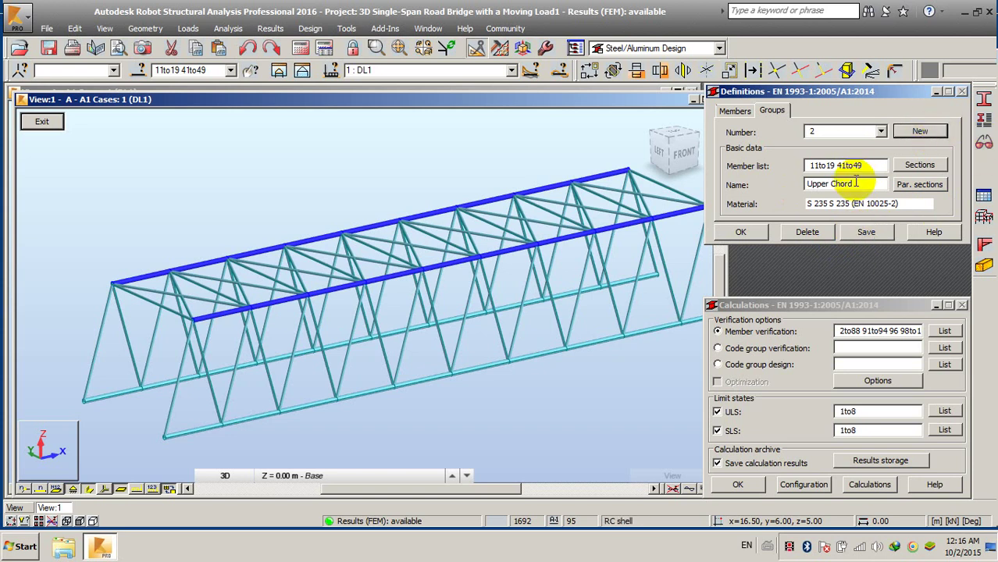
left_click(672, 153)
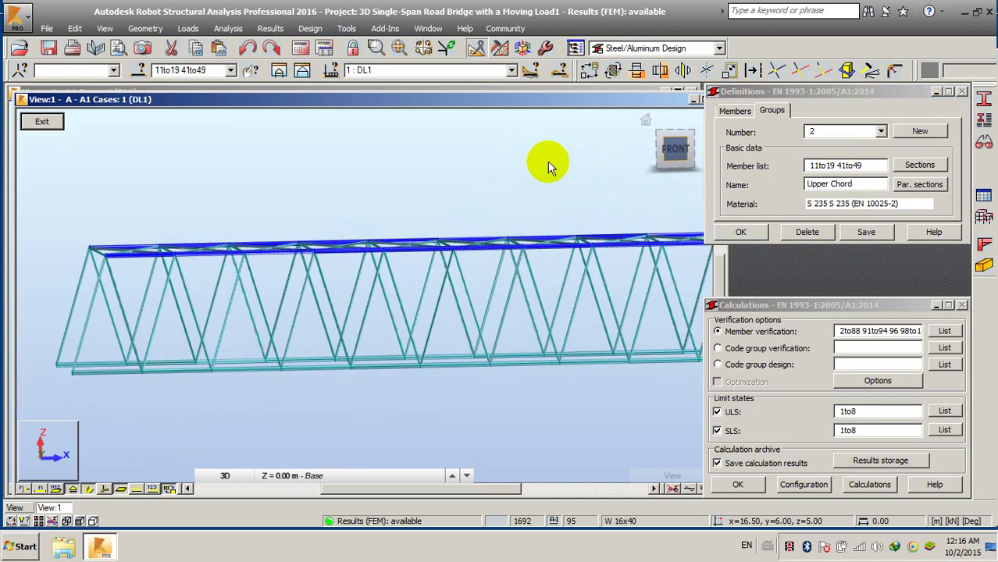
right_click(396, 160)
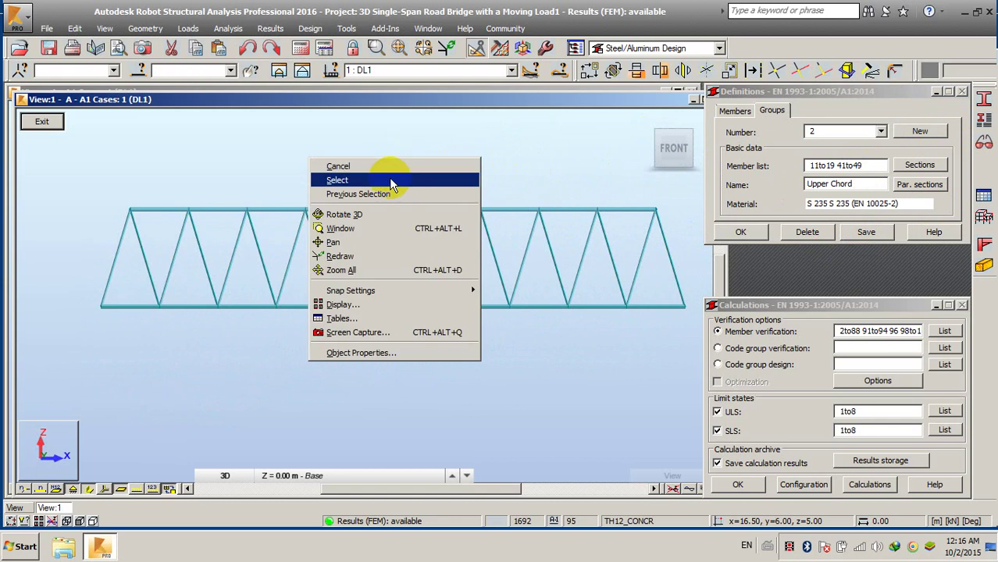
left_click(392, 181)
left_click_drag(68, 290, 684, 333)
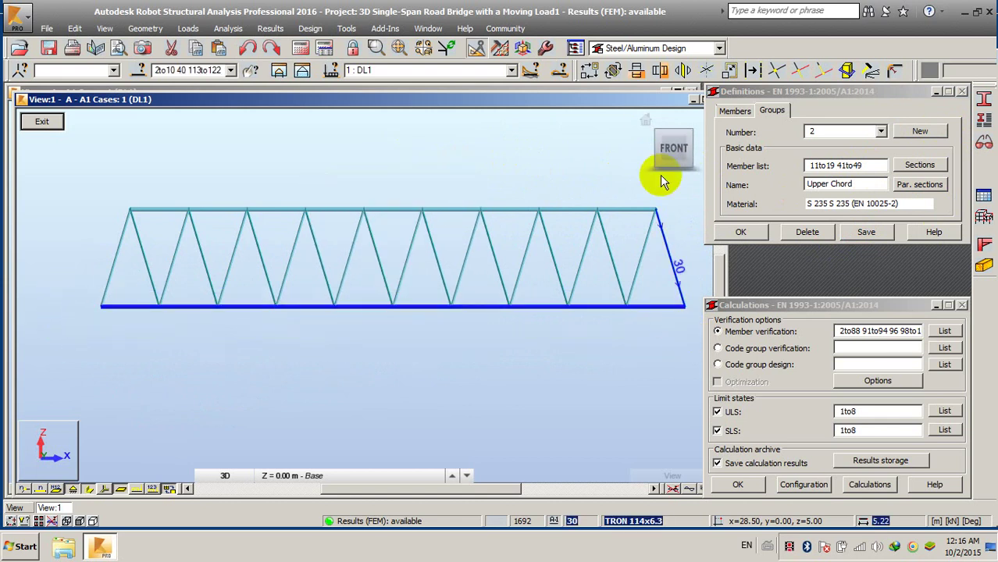
- Copy the selected lower chord bar list, 2to10 40 113to122, for the member list of group 2
left_click(645, 120)
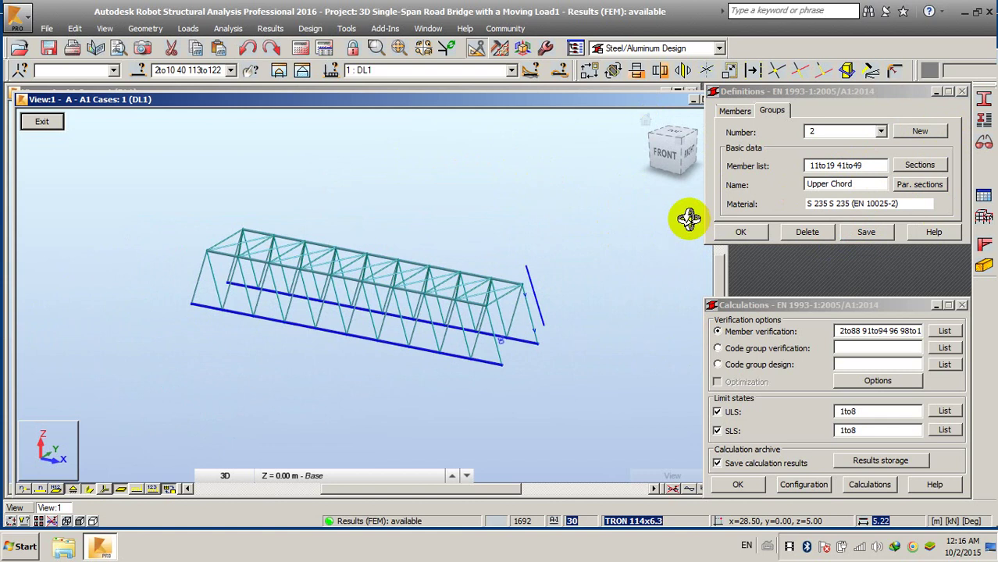
left_click(215, 71)
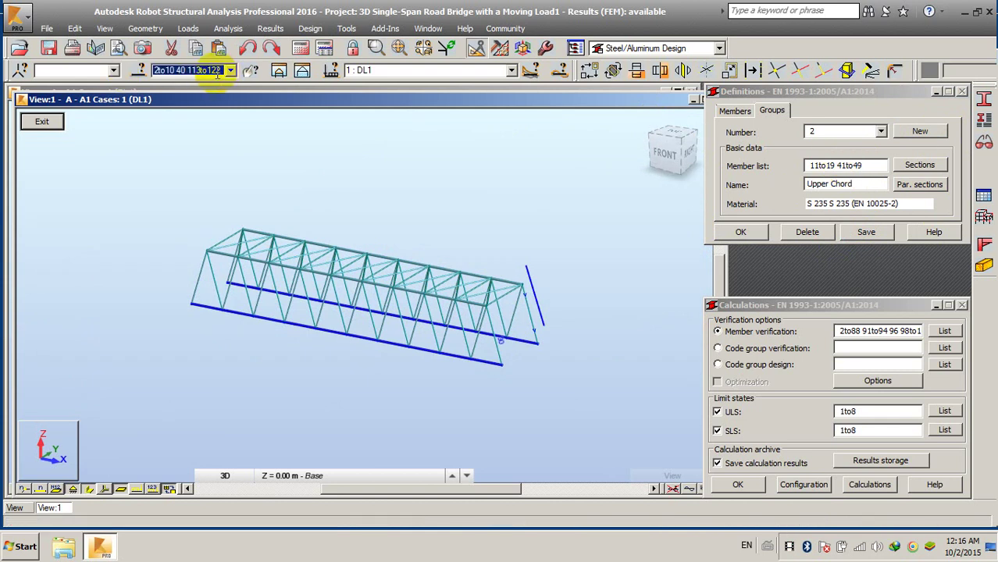